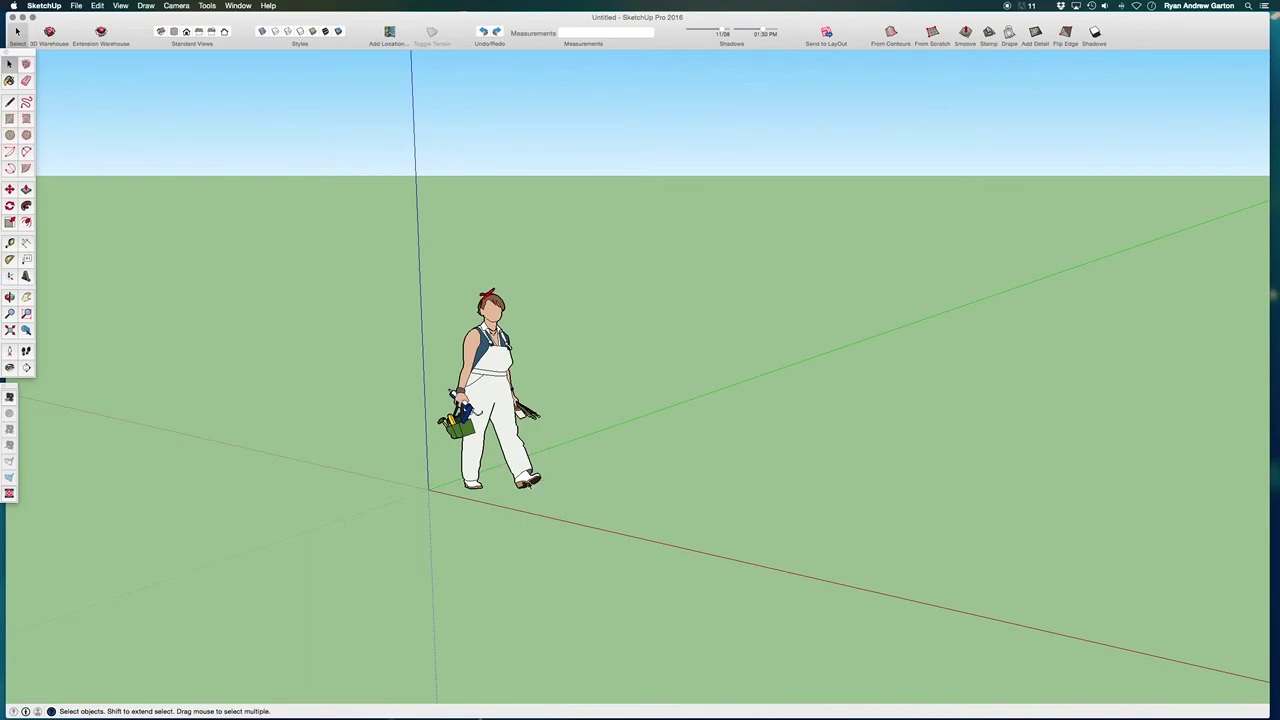
Step: Move the scale figure about 3' 1" to the right, away from the axis origin
middle_click_drag(630, 515, 598, 463)
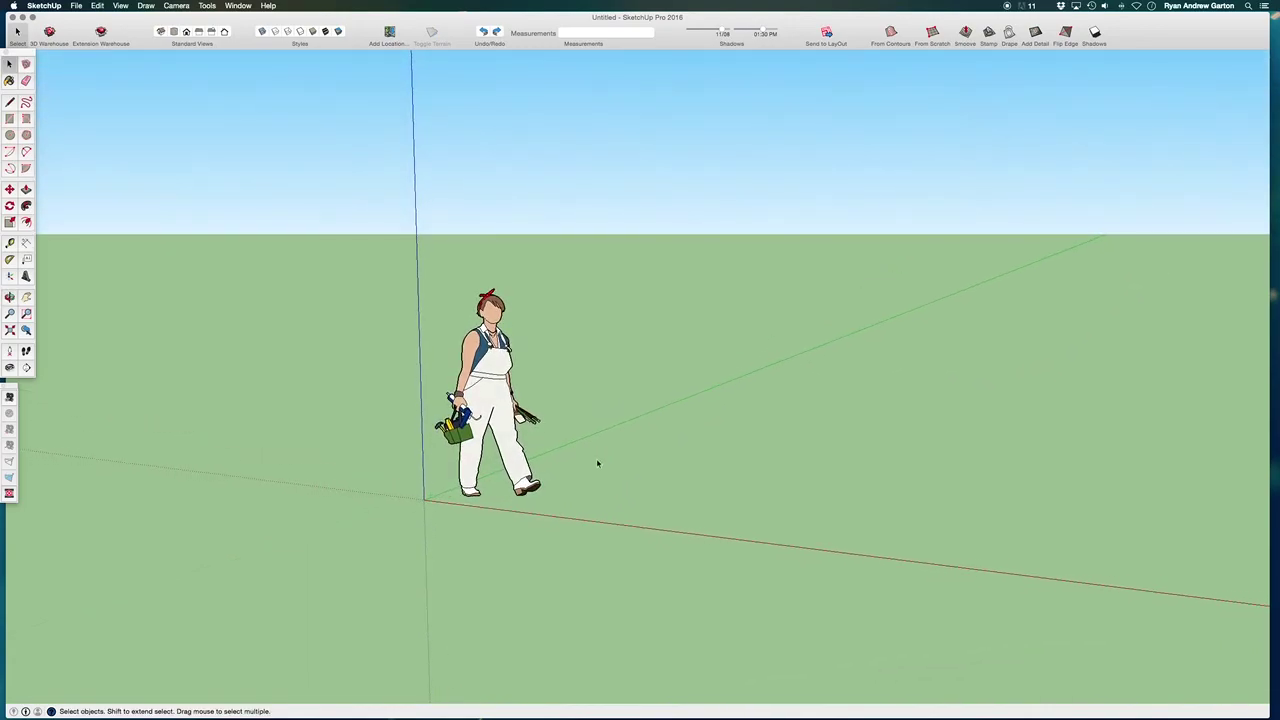
key("m")
left_click(518, 455)
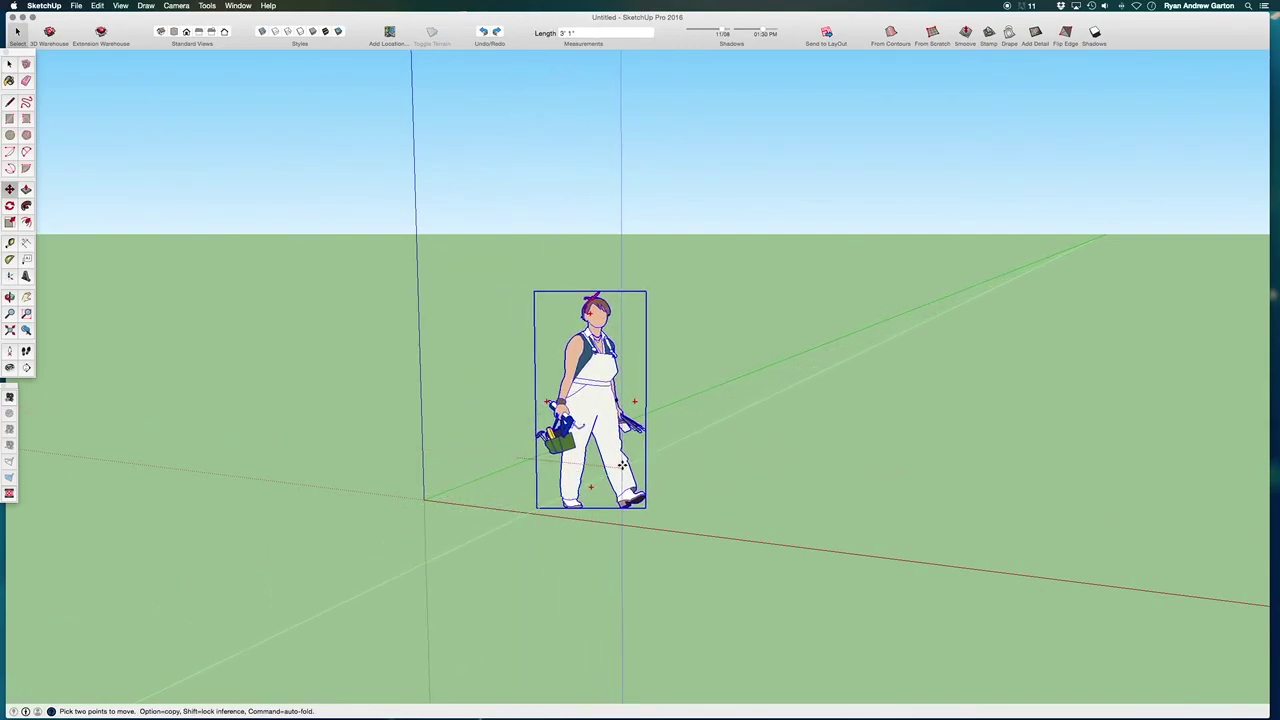
left_click(622, 472)
mouse_move(451, 403)
middle_mouse_down()
mouse_move(431, 437)
mouse_move(434, 420)
middle_mouse_up()
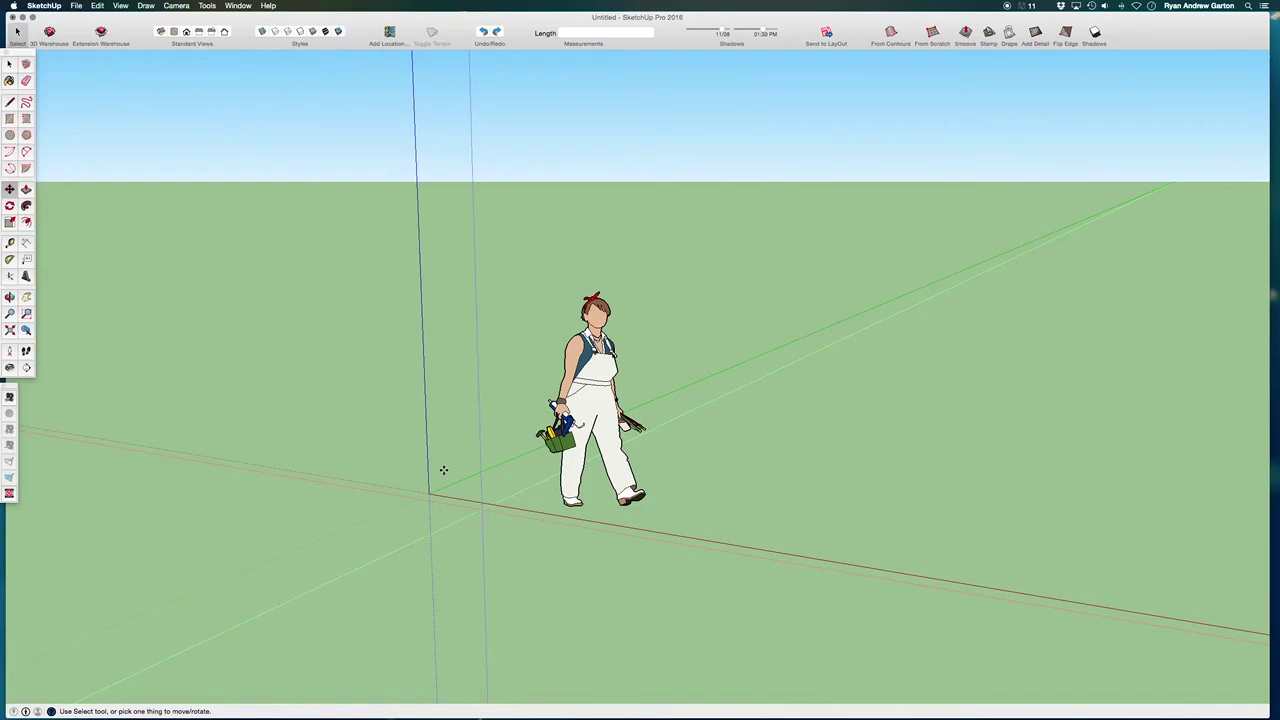
Step: Draw a 1' by 1' square with its corner at the axis origin
left_click(9, 120)
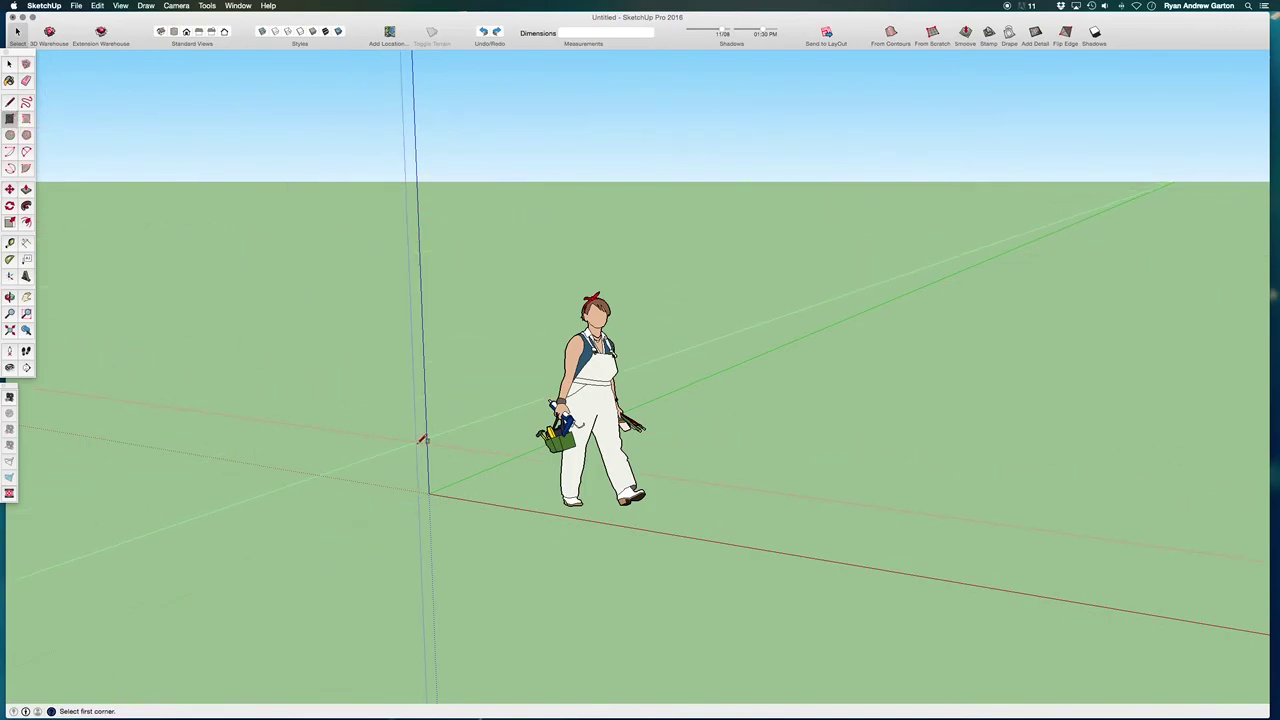
left_click(430, 491)
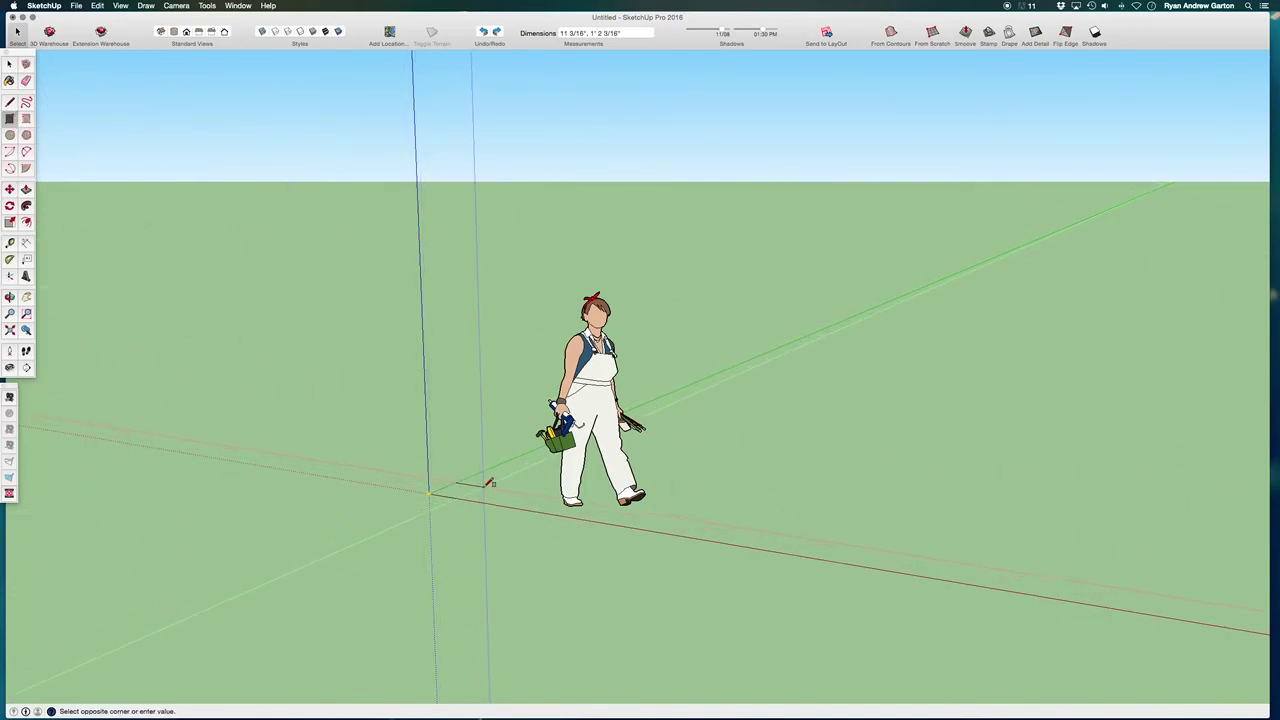
type("1',1'")
key("Return")
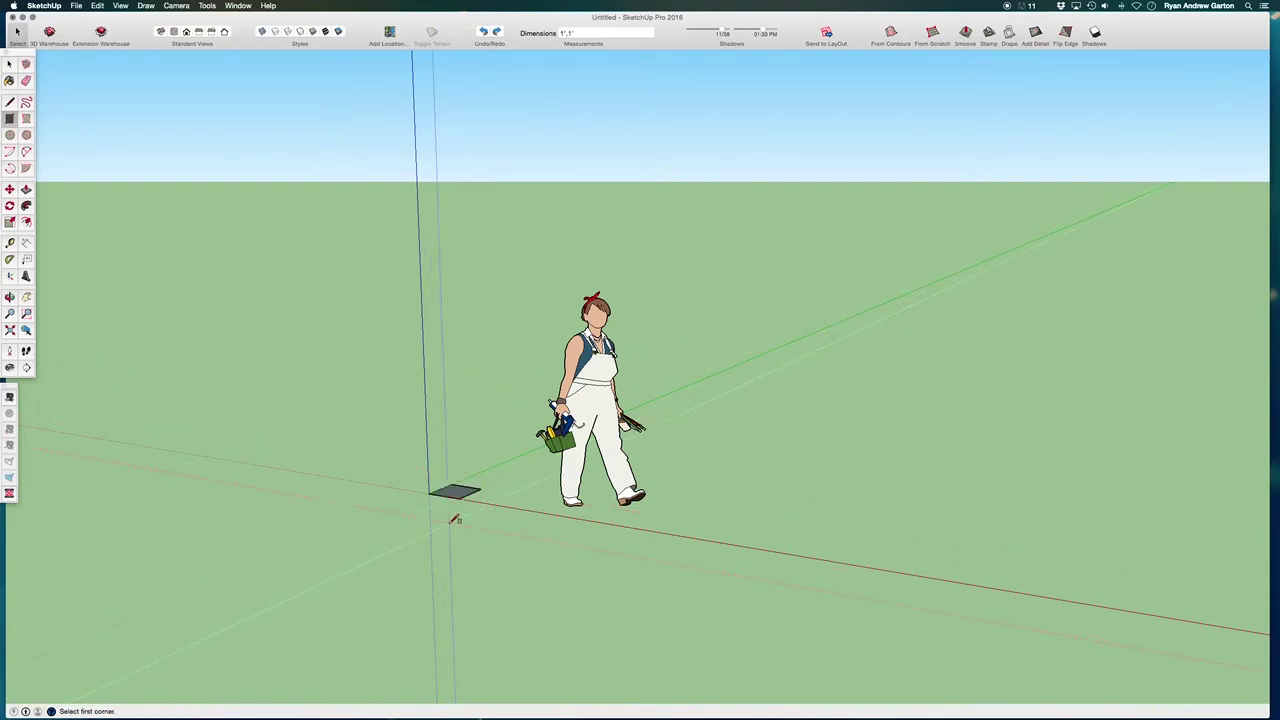
scroll(457, 505, "up", 2)
Step: Push/Pull the square up 1' to make a cube, then deselect it
key("space")
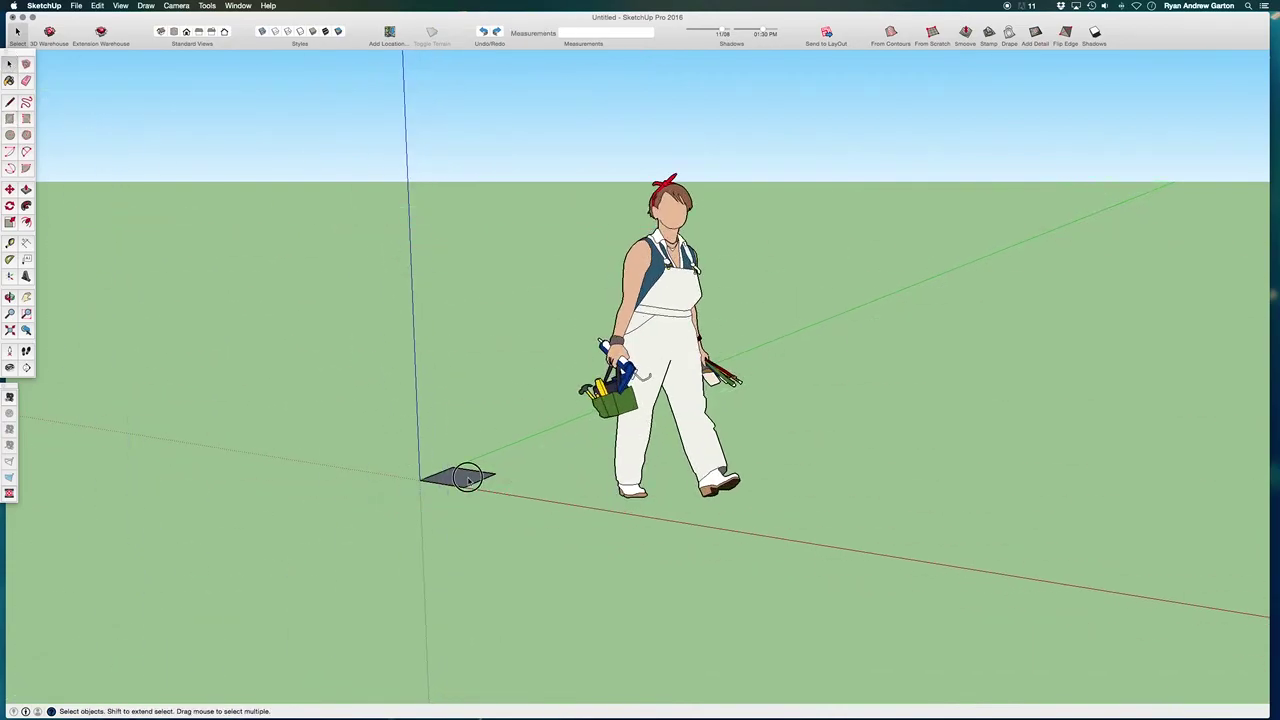
left_click(458, 480)
key("p")
left_click(458, 486)
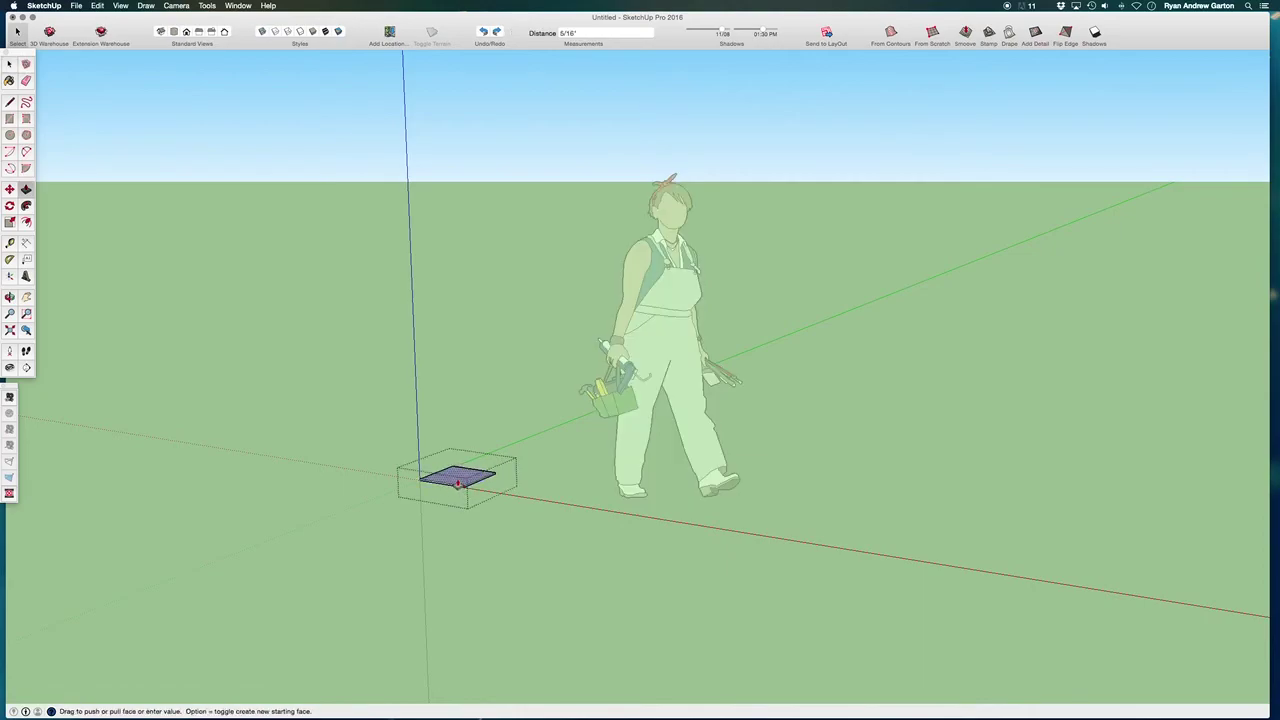
type("1'")
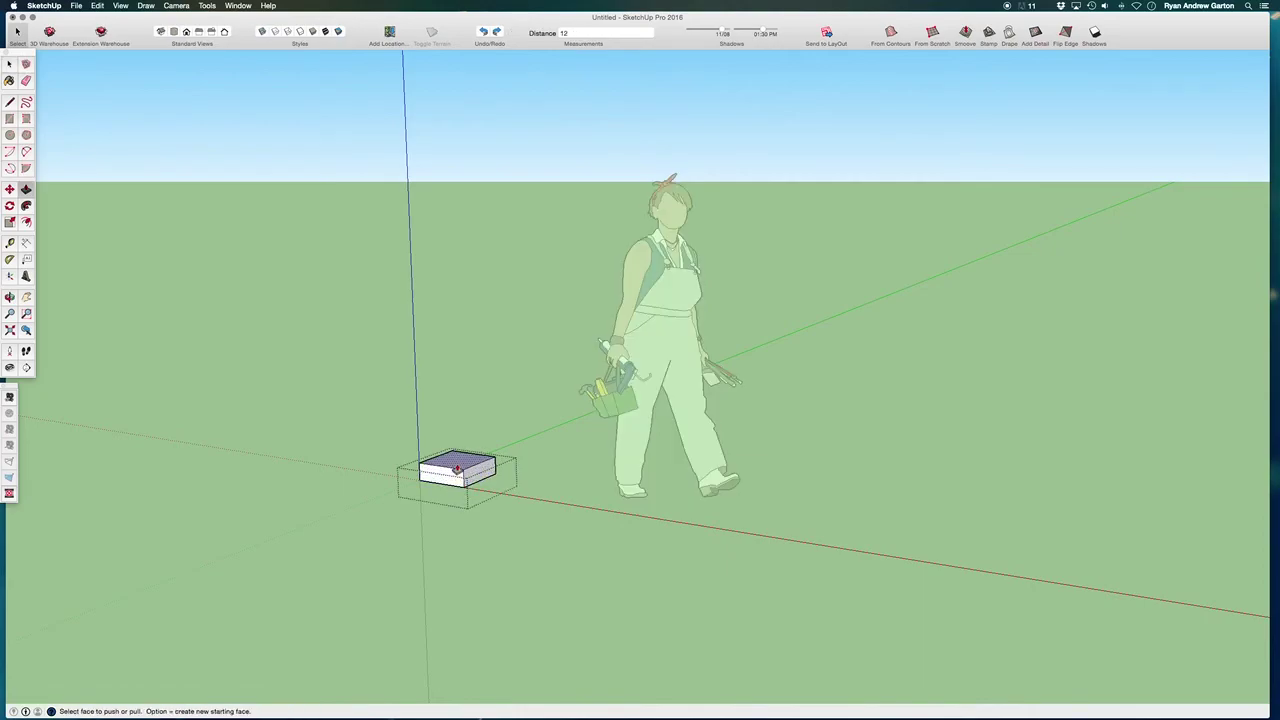
key("Return")
left_click(12, 62)
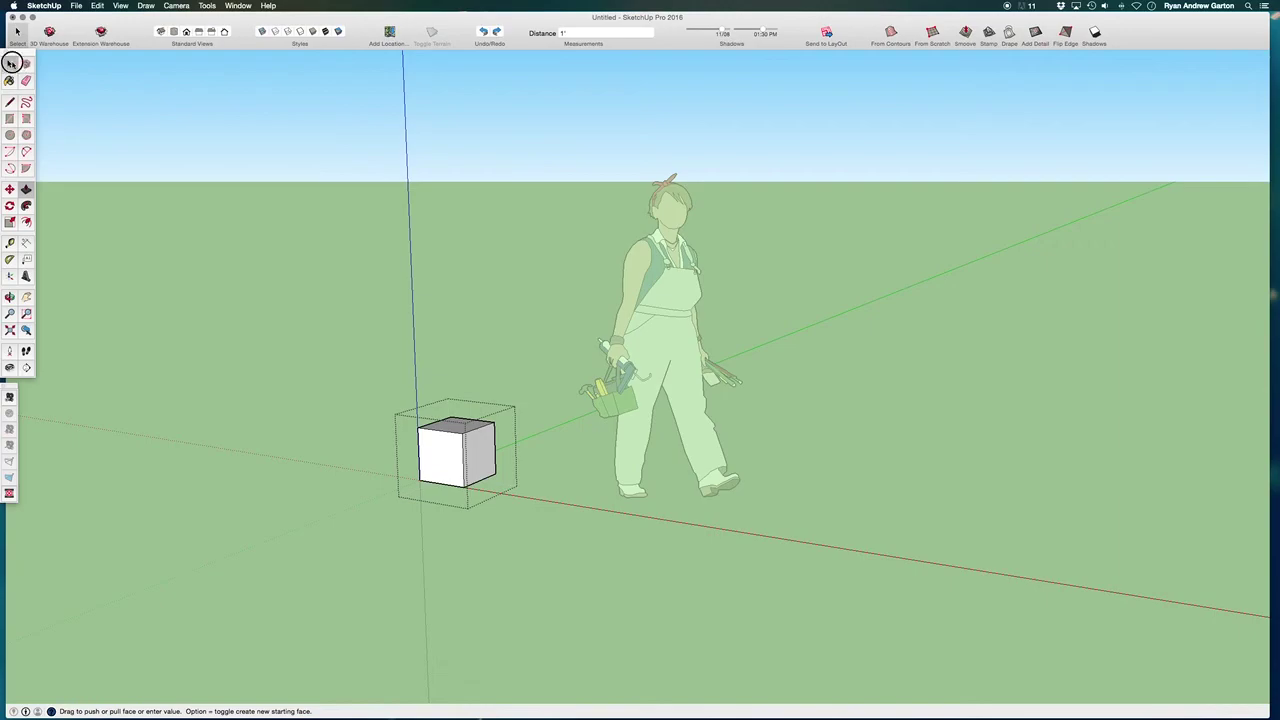
left_click(496, 534)
middle_click_drag(496, 534, 446, 497)
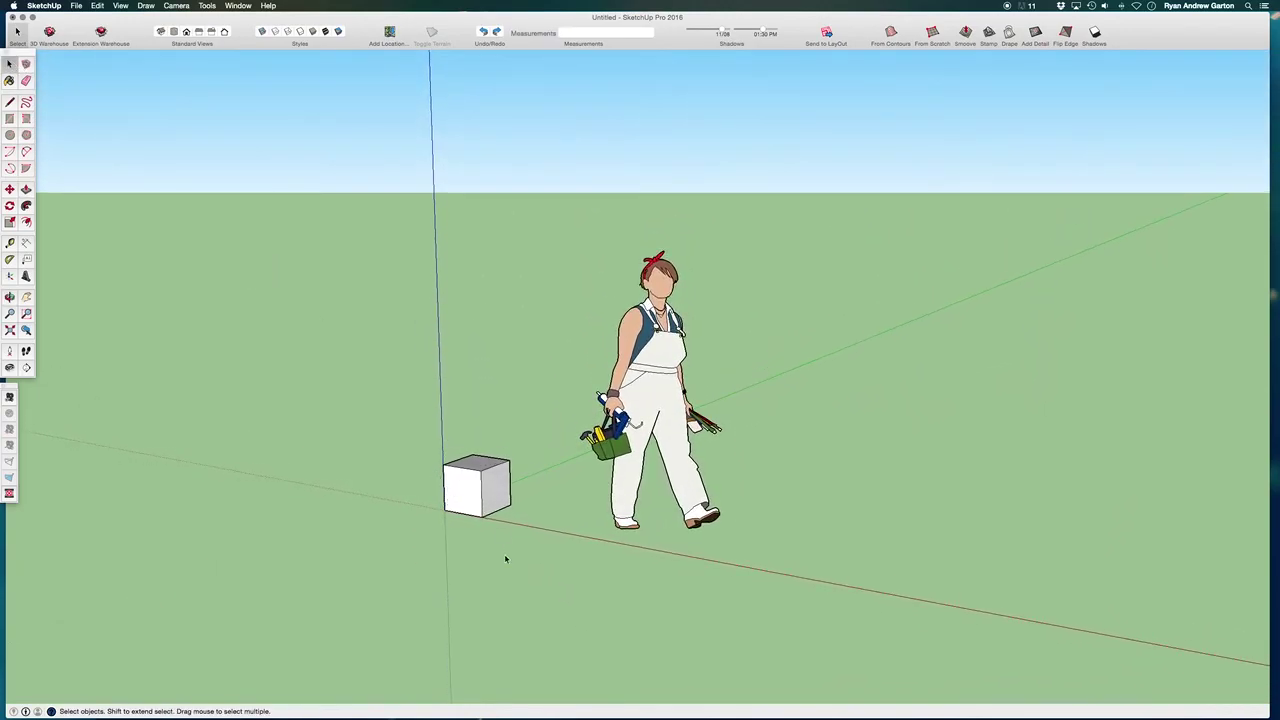
Step: Add a scene from the current view, name it Persp, and close the Scenes panel
middle_click_drag(497, 428, 569, 482)
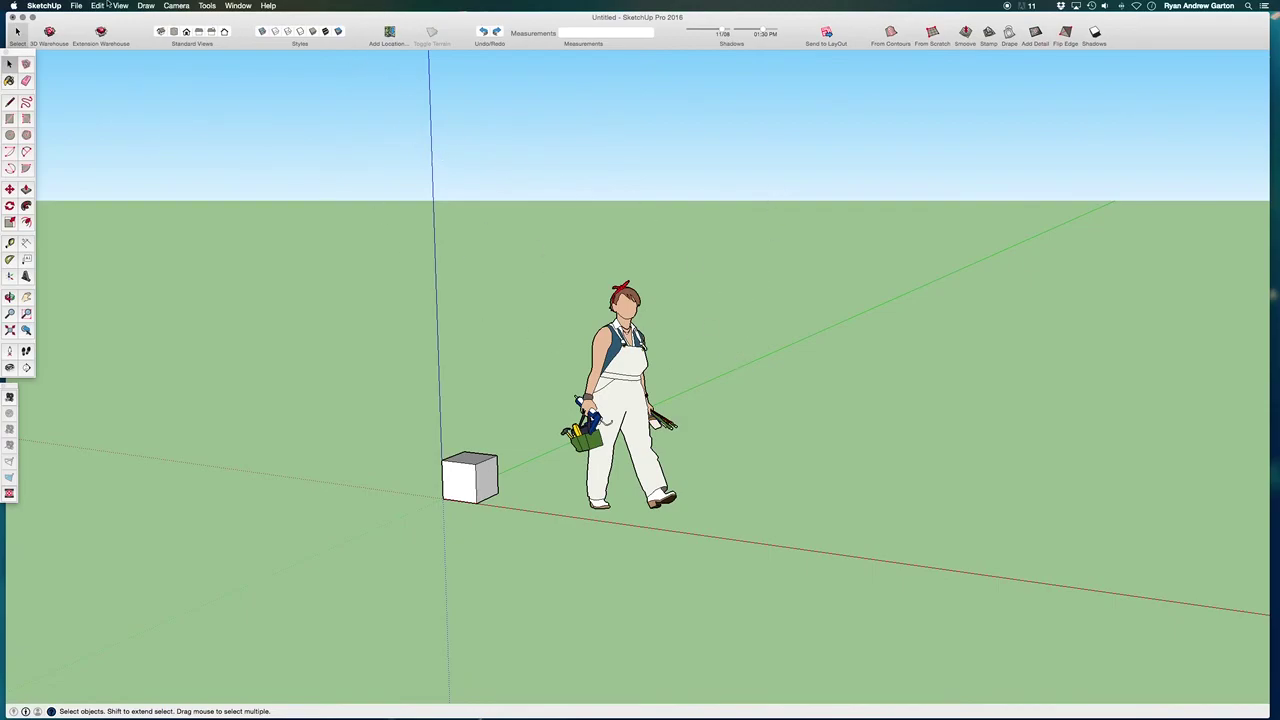
left_click(236, 5)
left_click(260, 121)
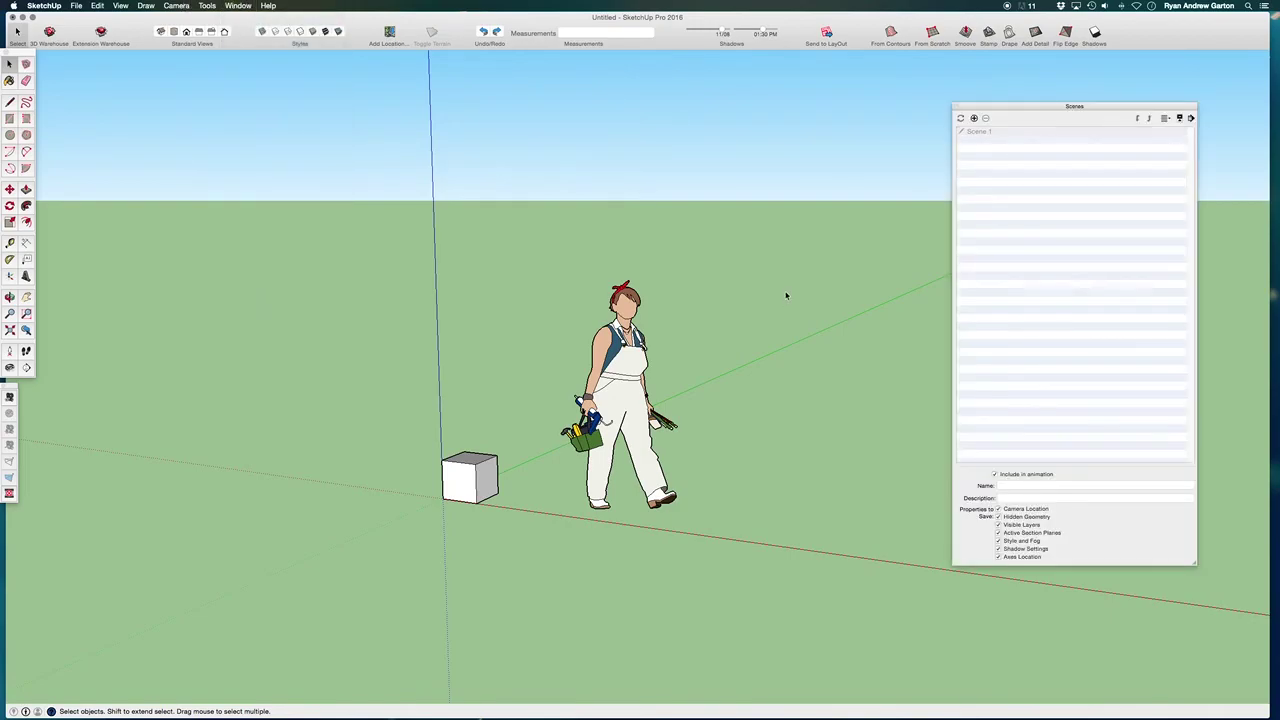
left_click(974, 118)
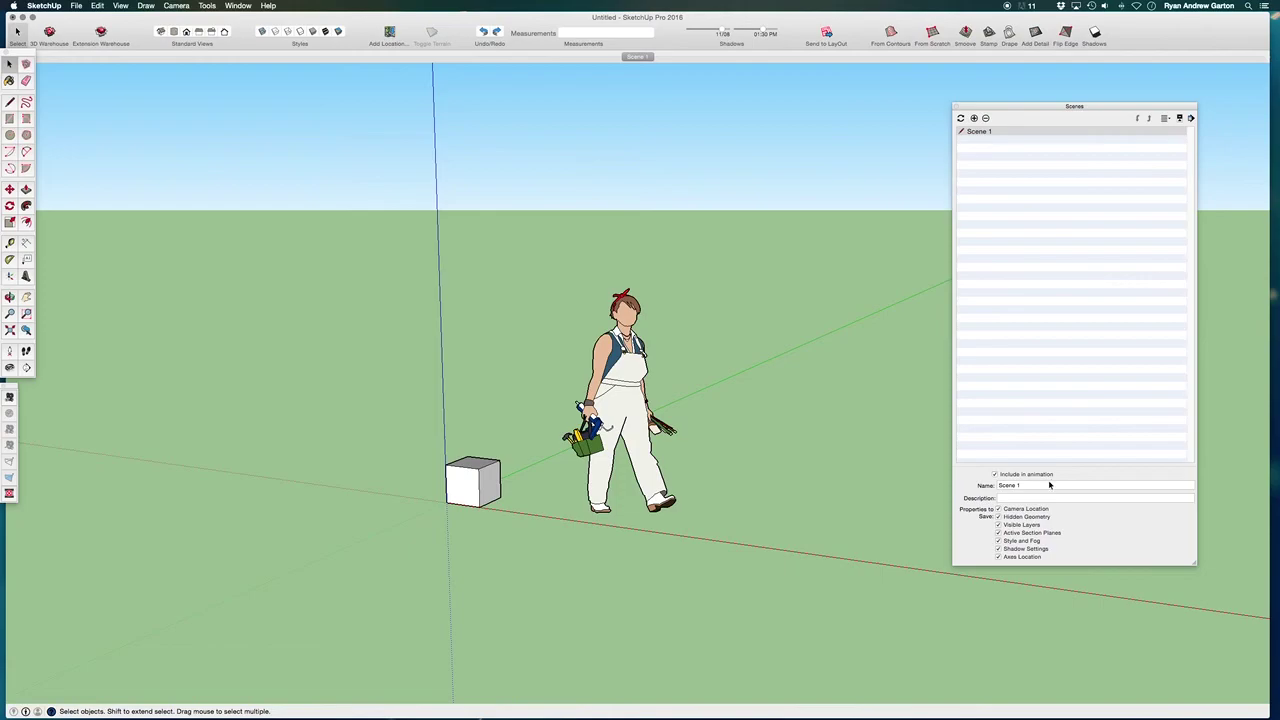
left_click(1049, 485)
type("Perso")
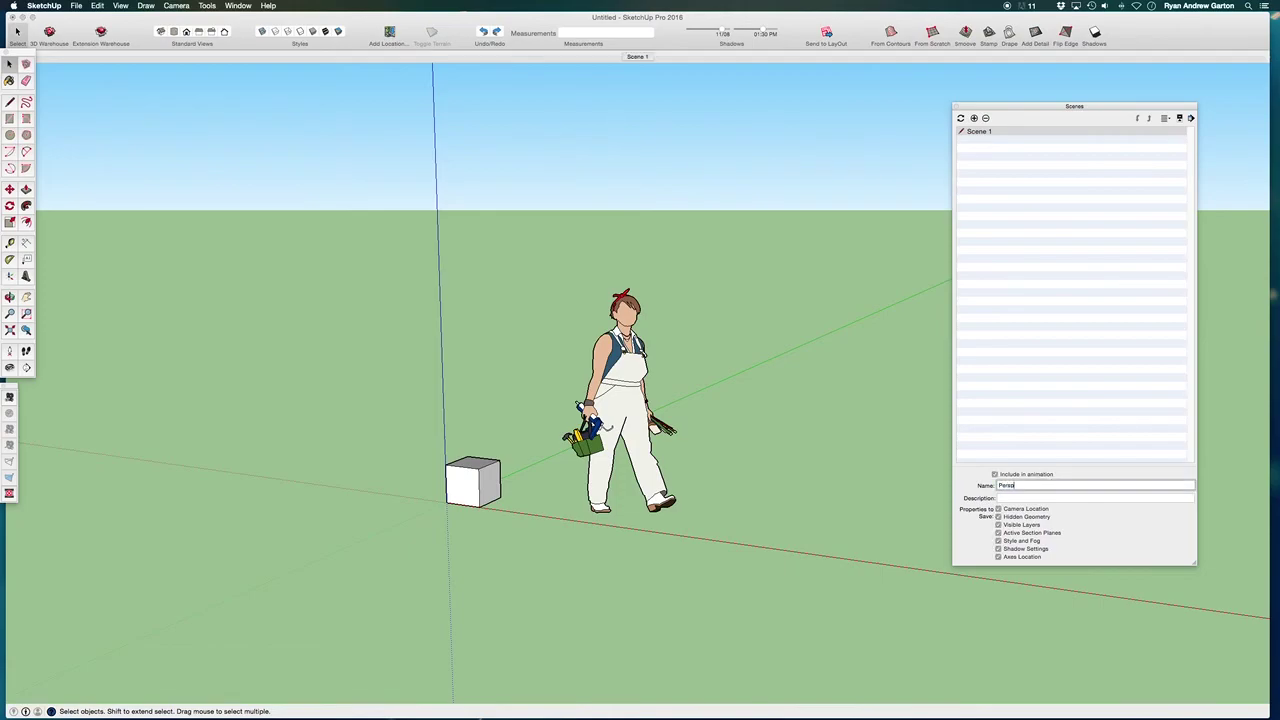
key("BackSpace")
type("p")
key("Return")
left_click(955, 106)
mouse_move(451, 429)
middle_mouse_down()
mouse_move(431, 420)
mouse_move(443, 449)
middle_mouse_up()
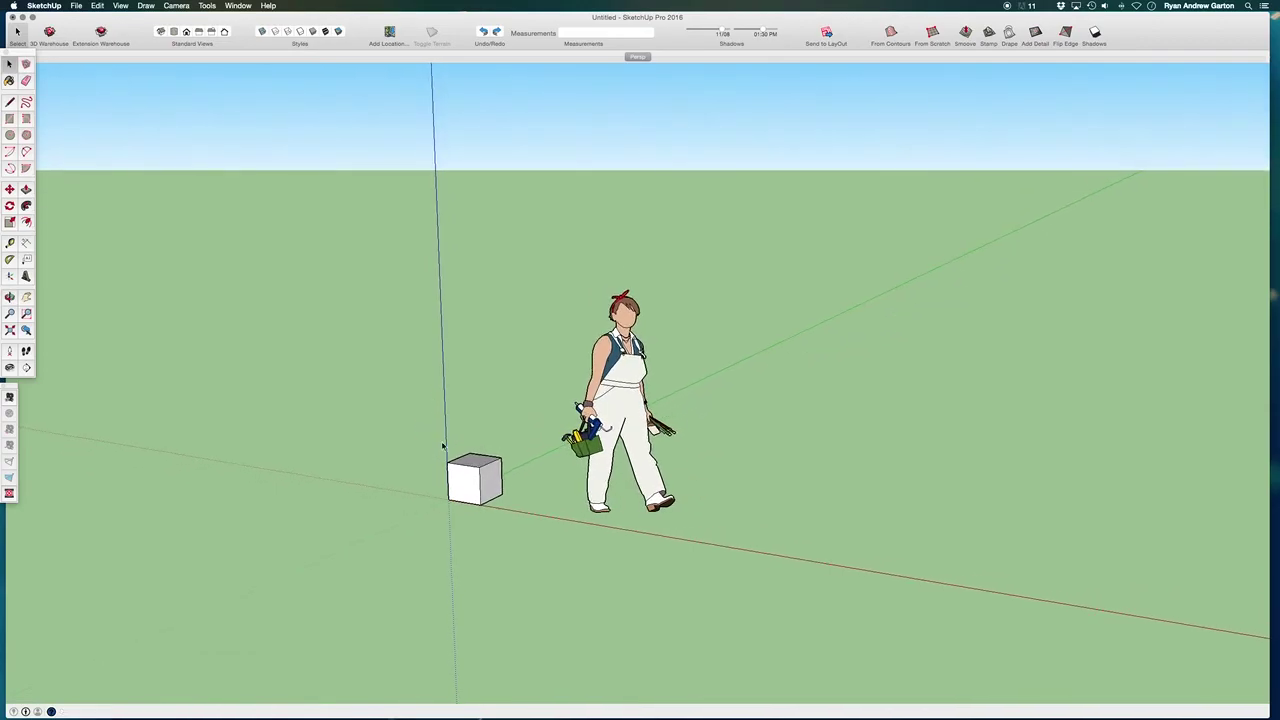
scroll(497, 434, "up", 2)
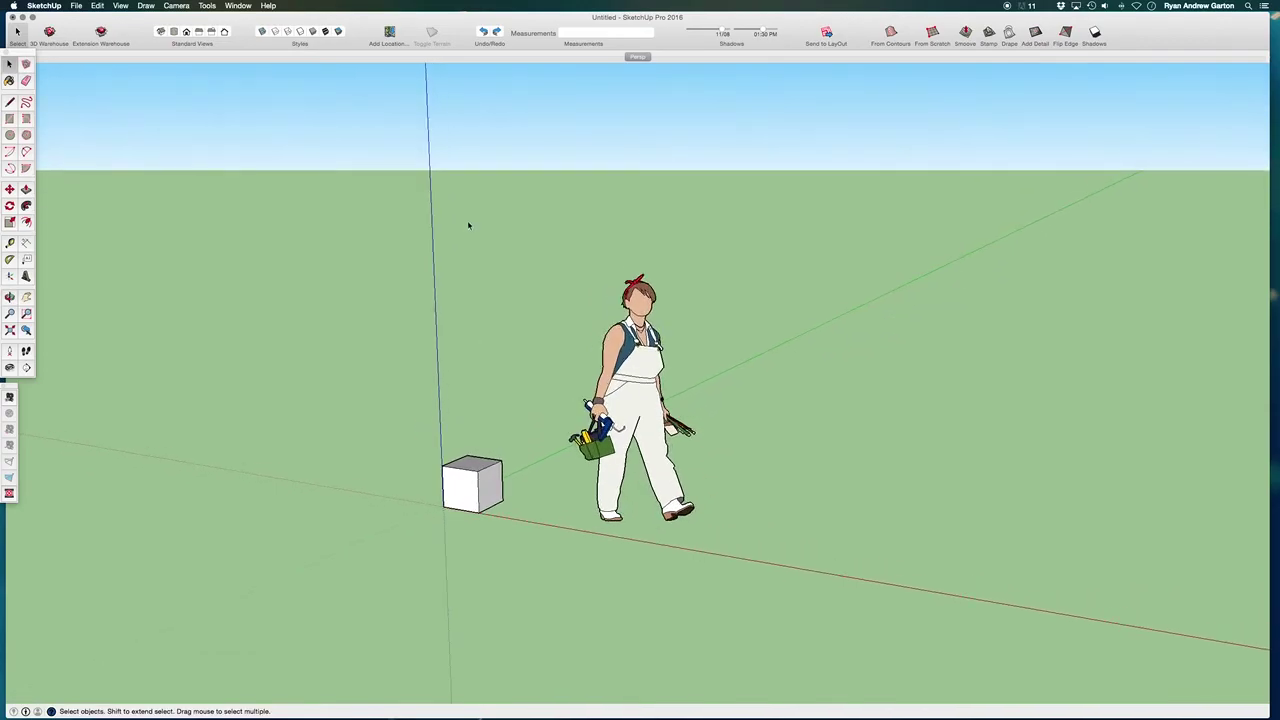
Step: Start a new Match Photo using the HOUSE.jpg image
left_click(180, 6)
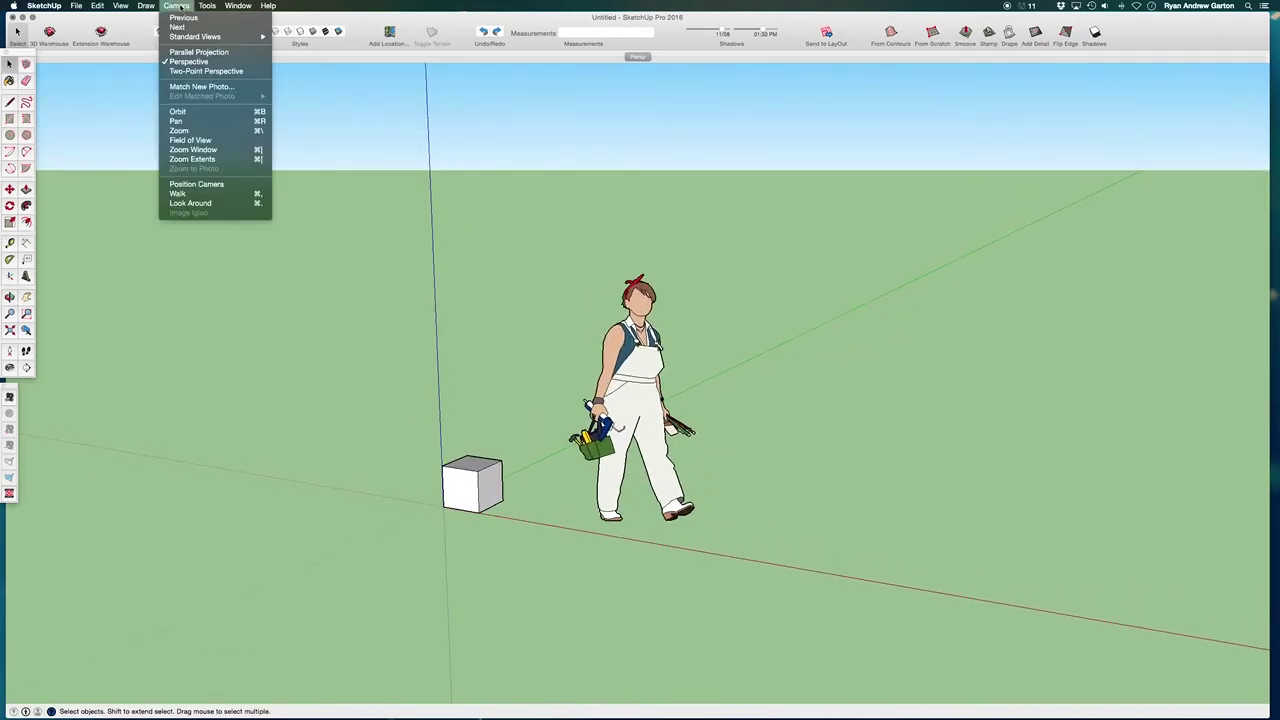
left_click(205, 87)
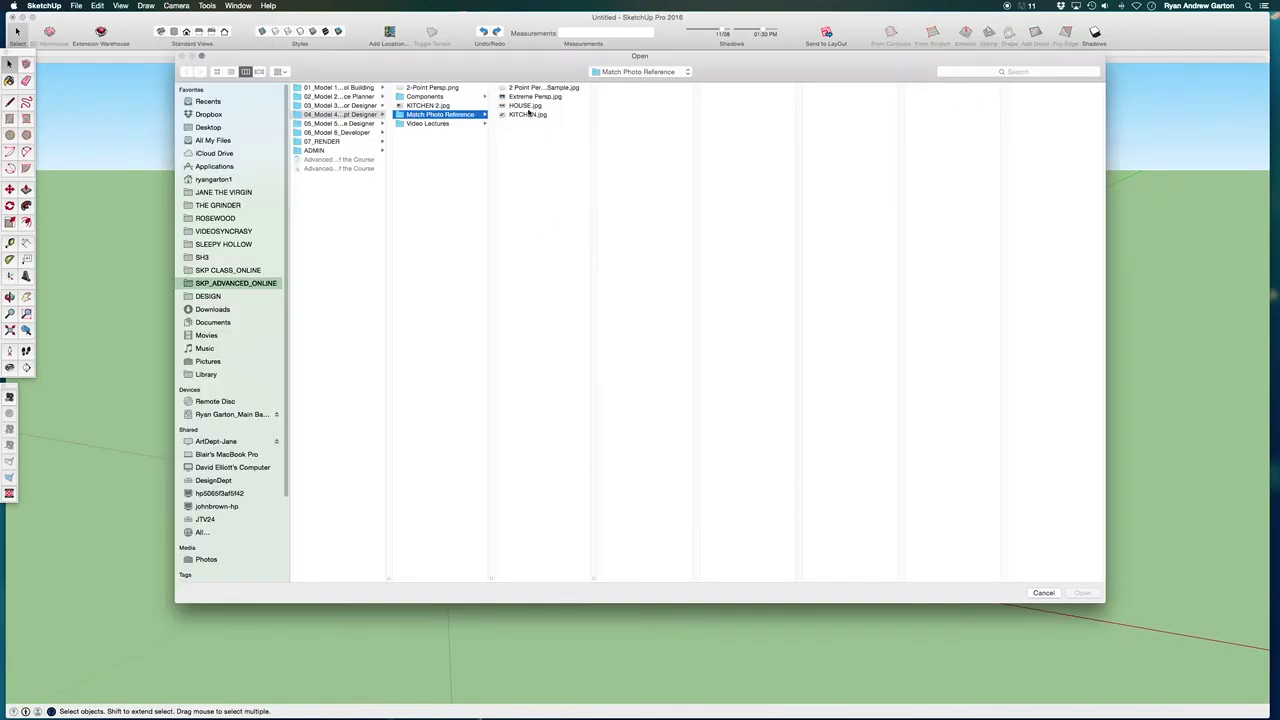
left_click(522, 105)
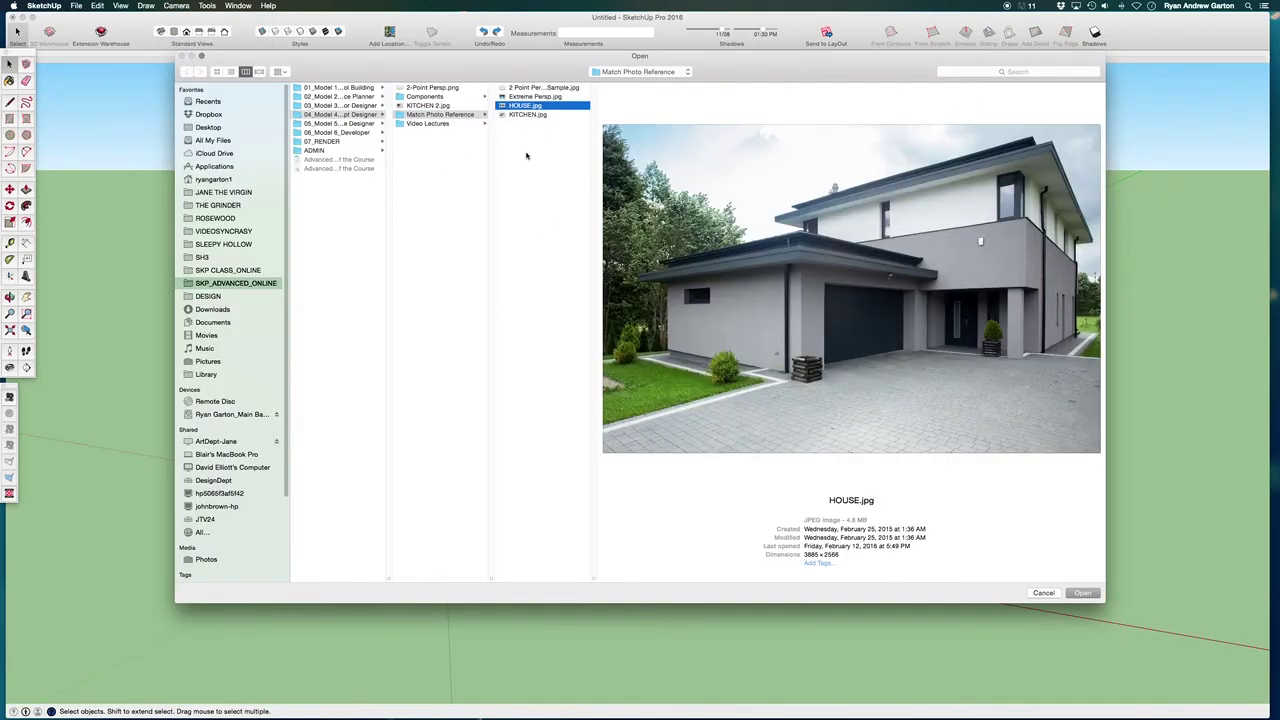
left_click(1078, 593)
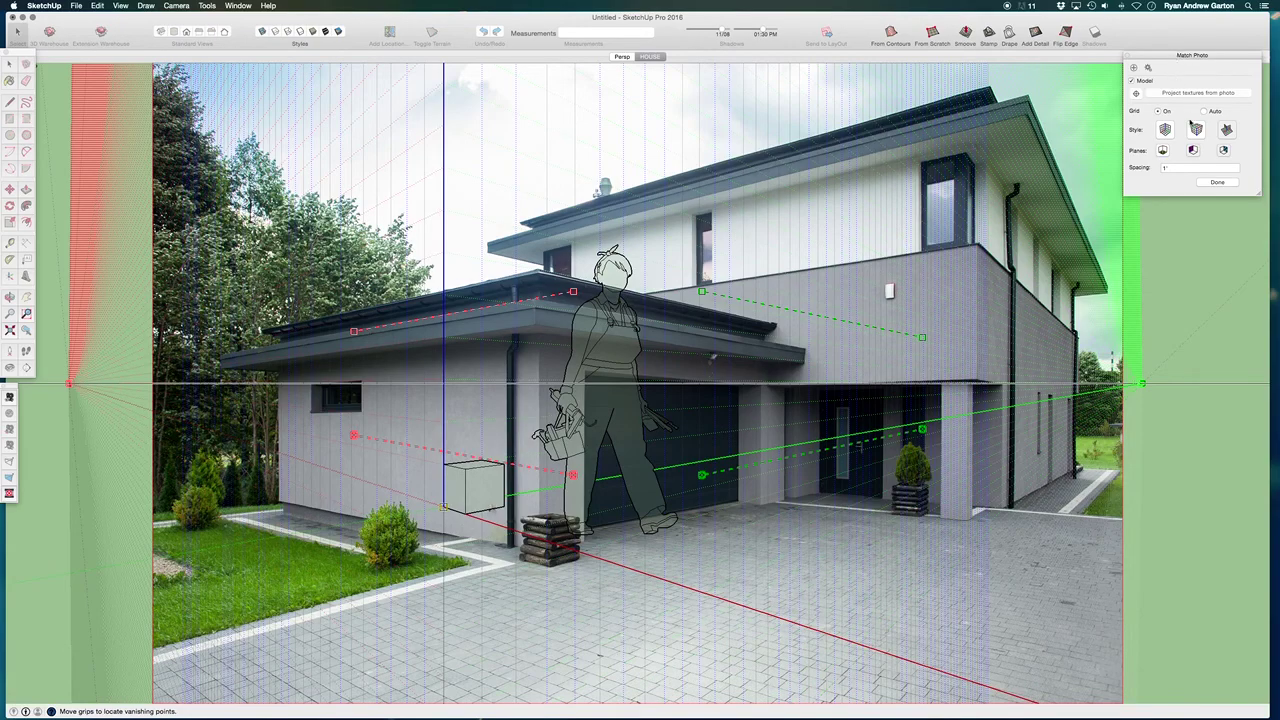
Step: Drag the red and green perspective bars onto the garage roof, wall base, driveway and balcony edges
left_click(1165, 169)
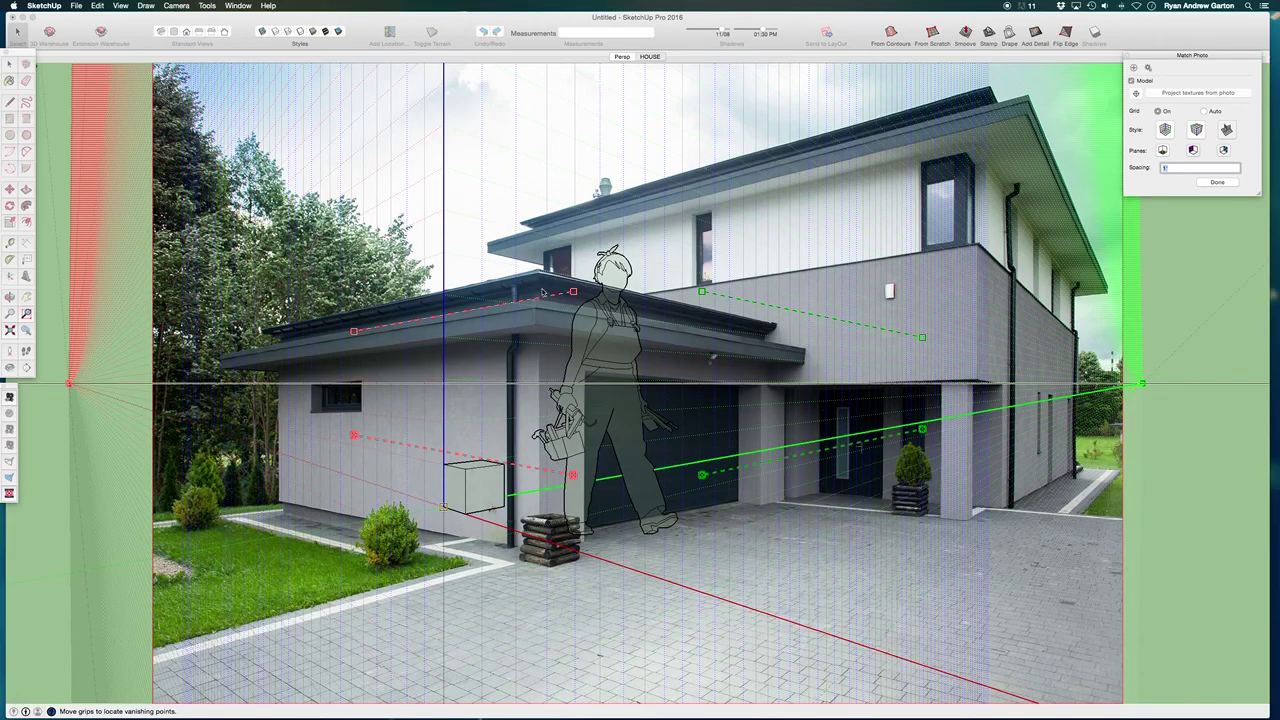
left_click_drag(413, 326, 364, 332)
left_click_drag(363, 438, 320, 474)
left_click_drag(762, 458, 808, 472)
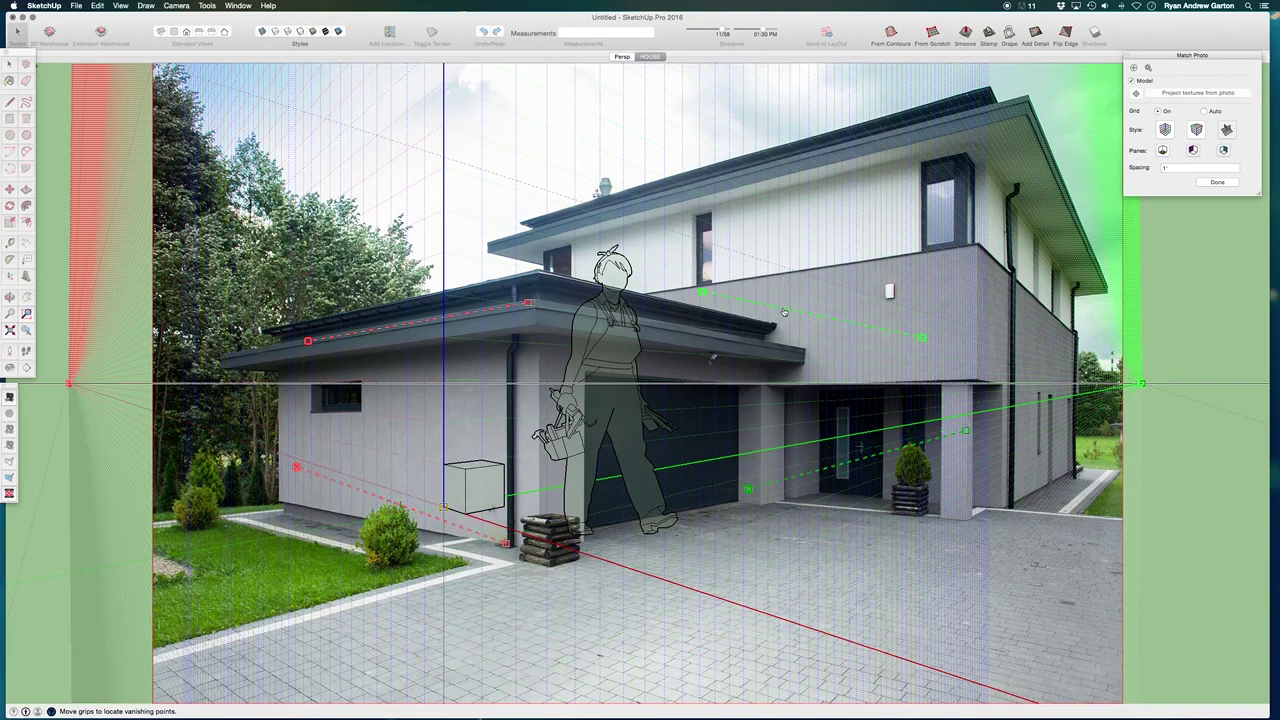
left_click_drag(784, 313, 852, 270)
left_click_drag(383, 332, 303, 365)
left_click_drag(446, 354, 533, 323)
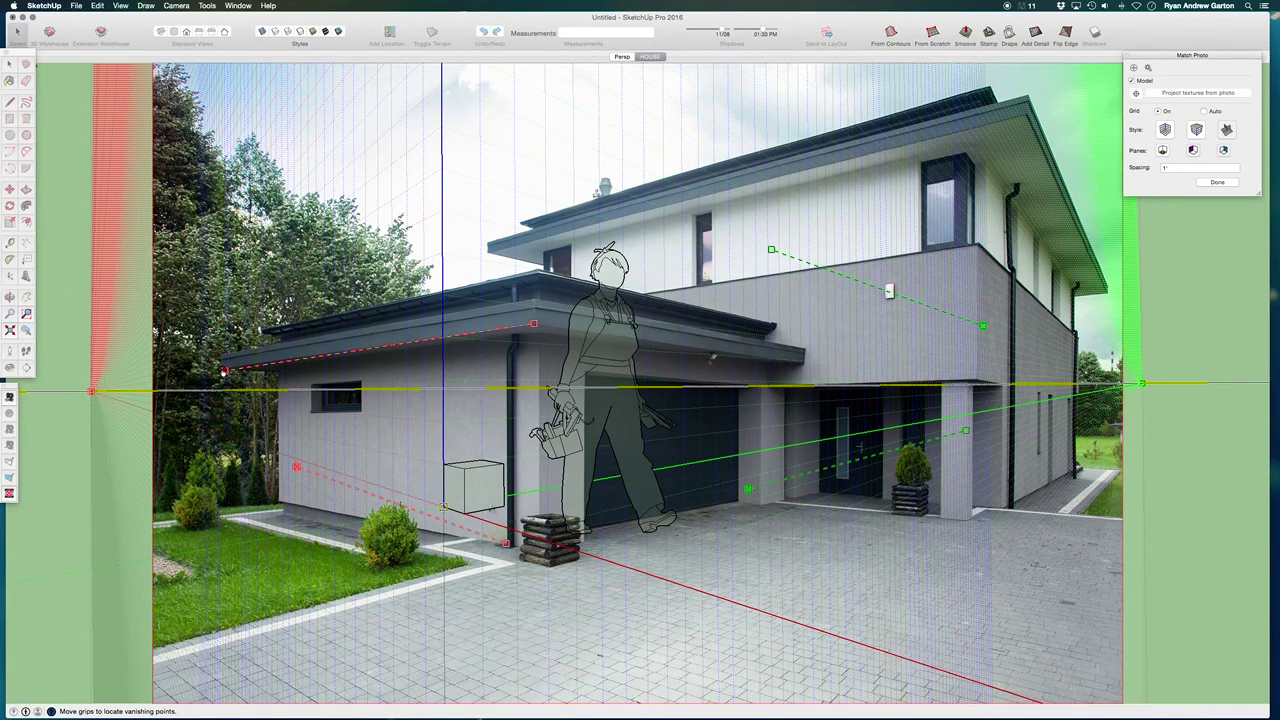
Step: Fine-tune the red bars along the garage roof edge and garage base corner
left_click_drag(226, 372, 225, 370)
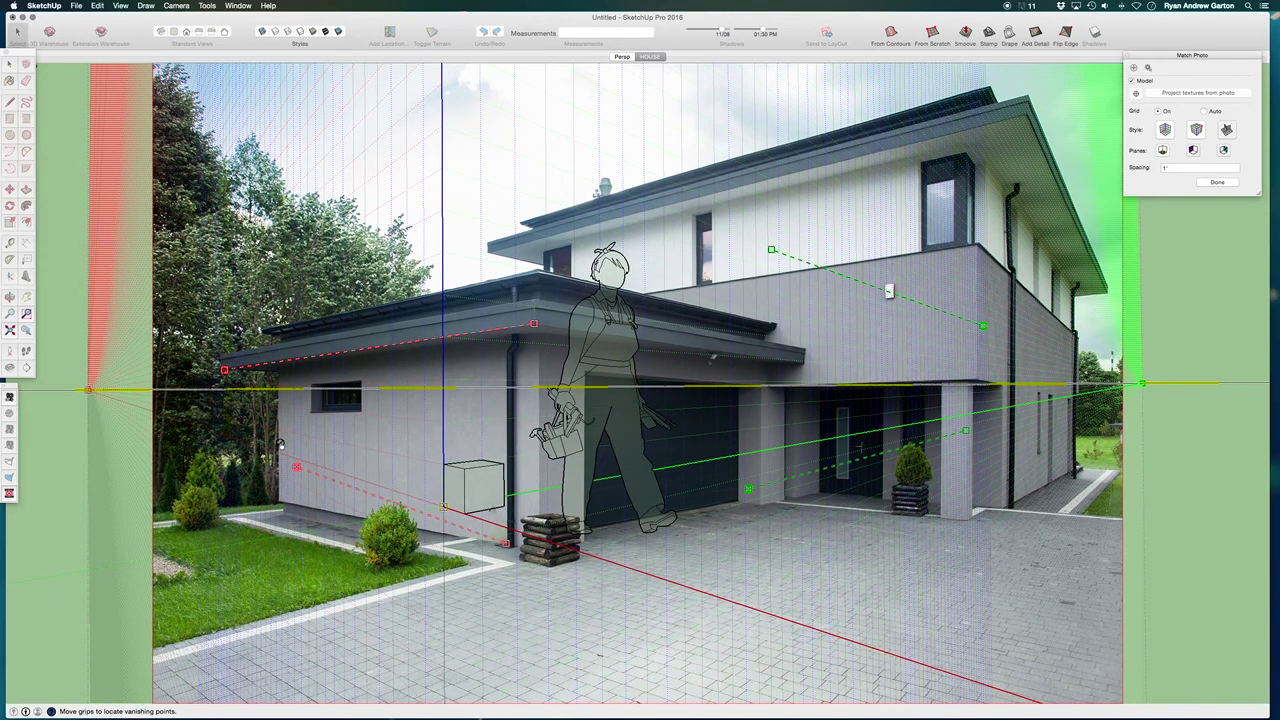
left_click_drag(297, 469, 280, 500)
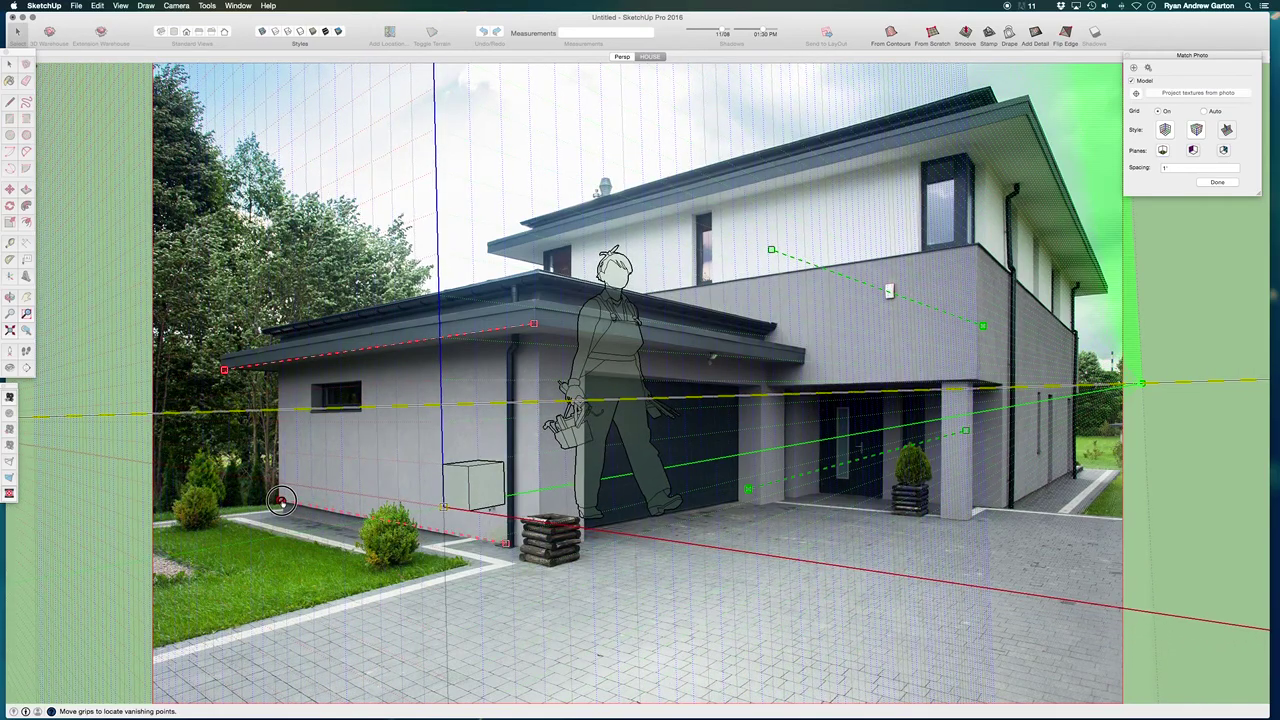
left_click_drag(507, 545, 526, 549)
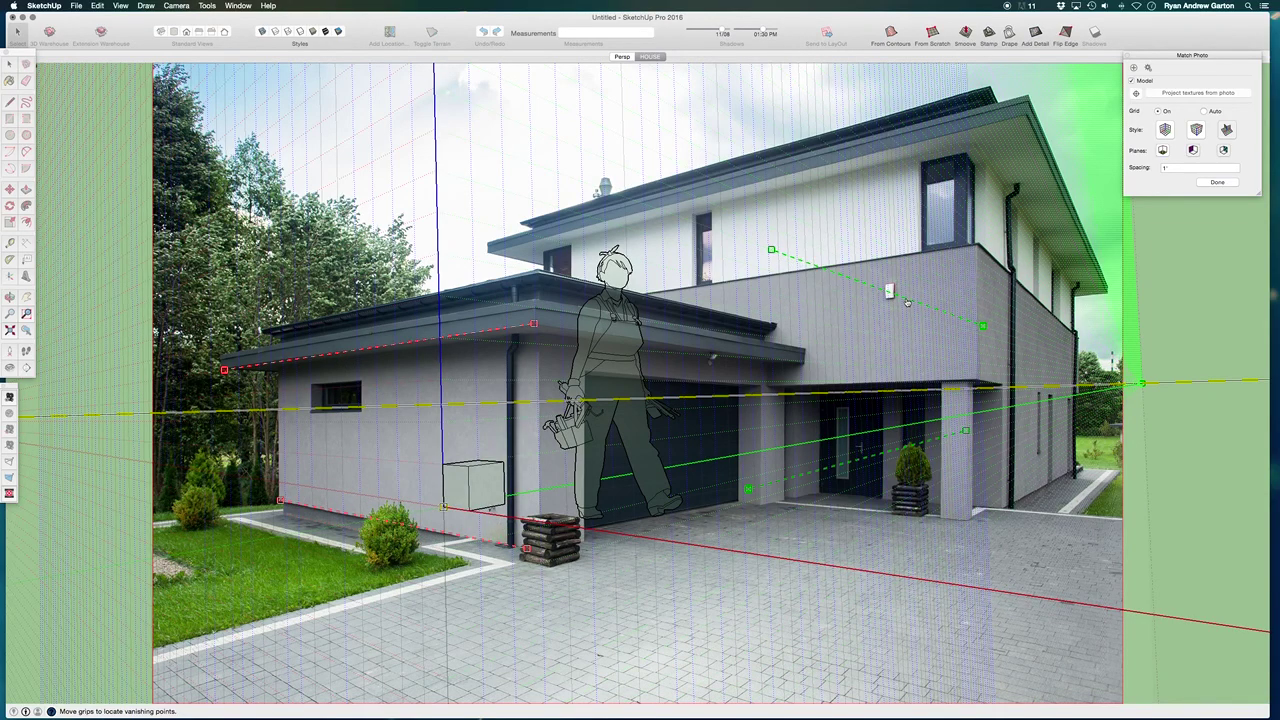
Step: Lay the two green lines along the garage front's roof eave and base edge
left_click_drag(907, 302, 678, 340)
left_click_drag(758, 346, 803, 362)
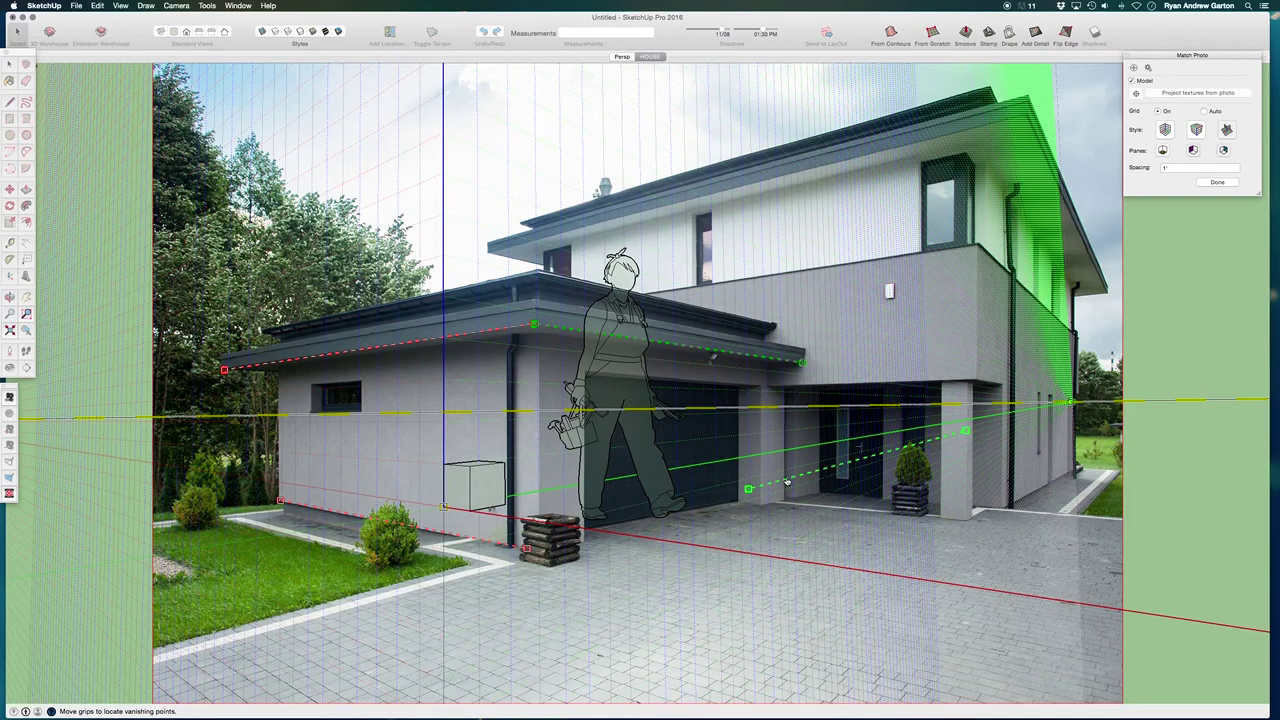
left_click_drag(774, 484, 567, 545)
left_click_drag(755, 492, 730, 513)
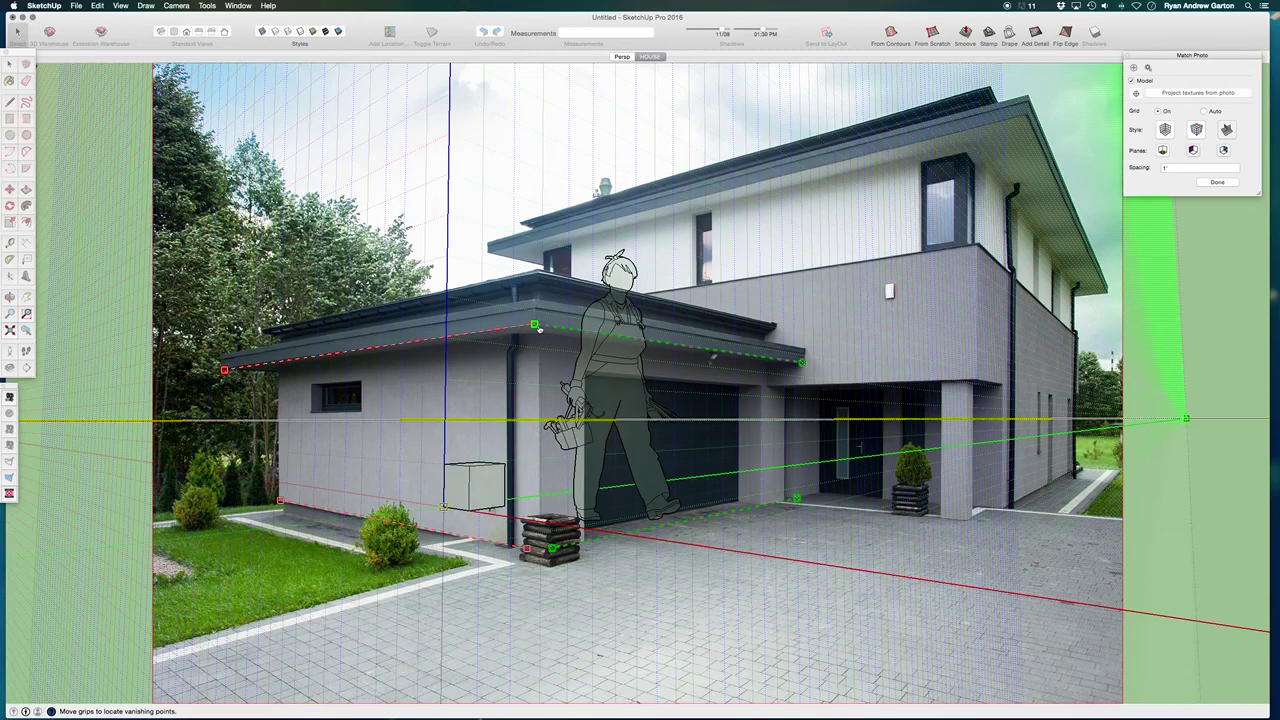
Step: Nudge the vanishing lines to level the horizon and try the axis origin at house corners
left_click_drag(537, 328, 535, 325)
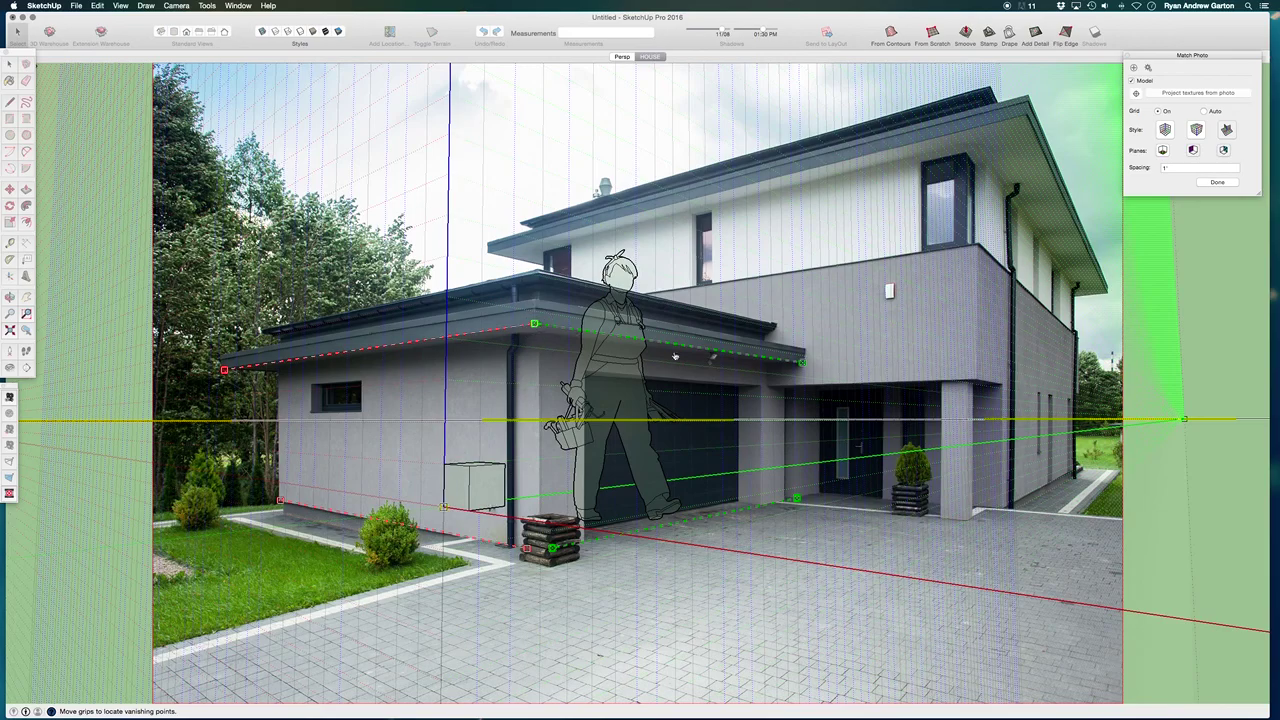
left_click_drag(806, 368, 802, 362)
left_click_drag(443, 508, 769, 500)
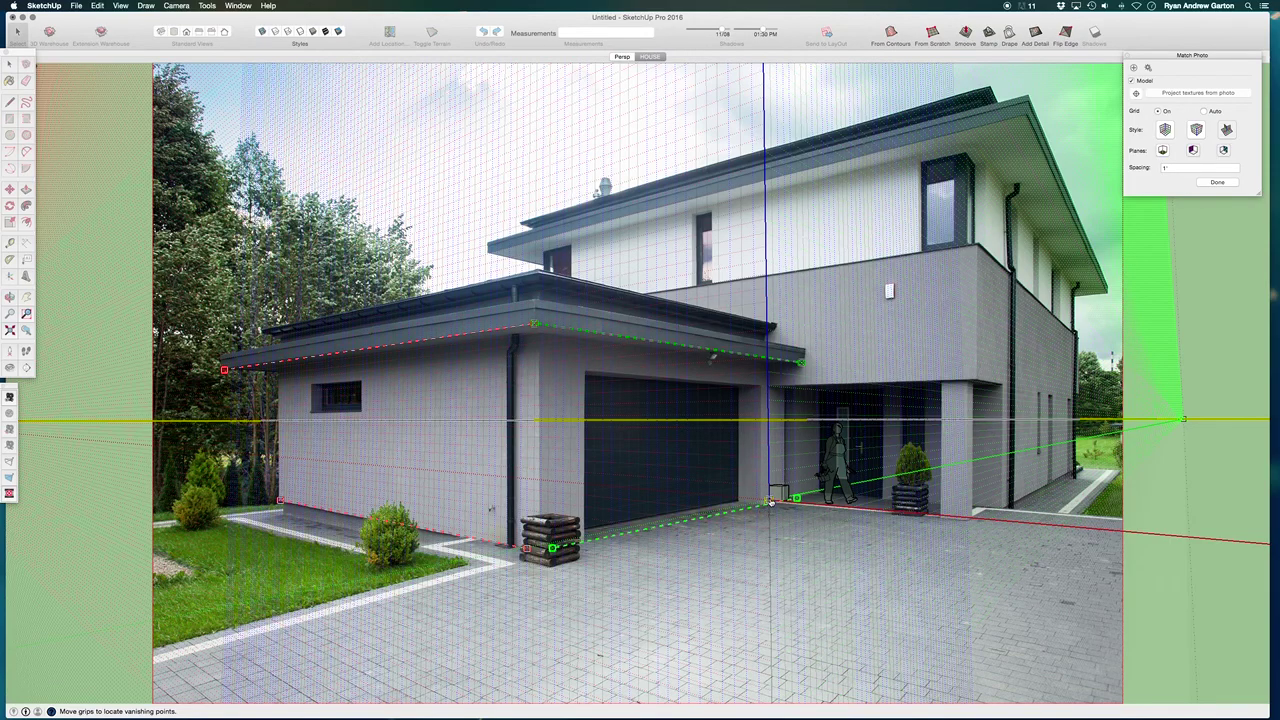
left_click_drag(768, 506, 967, 519)
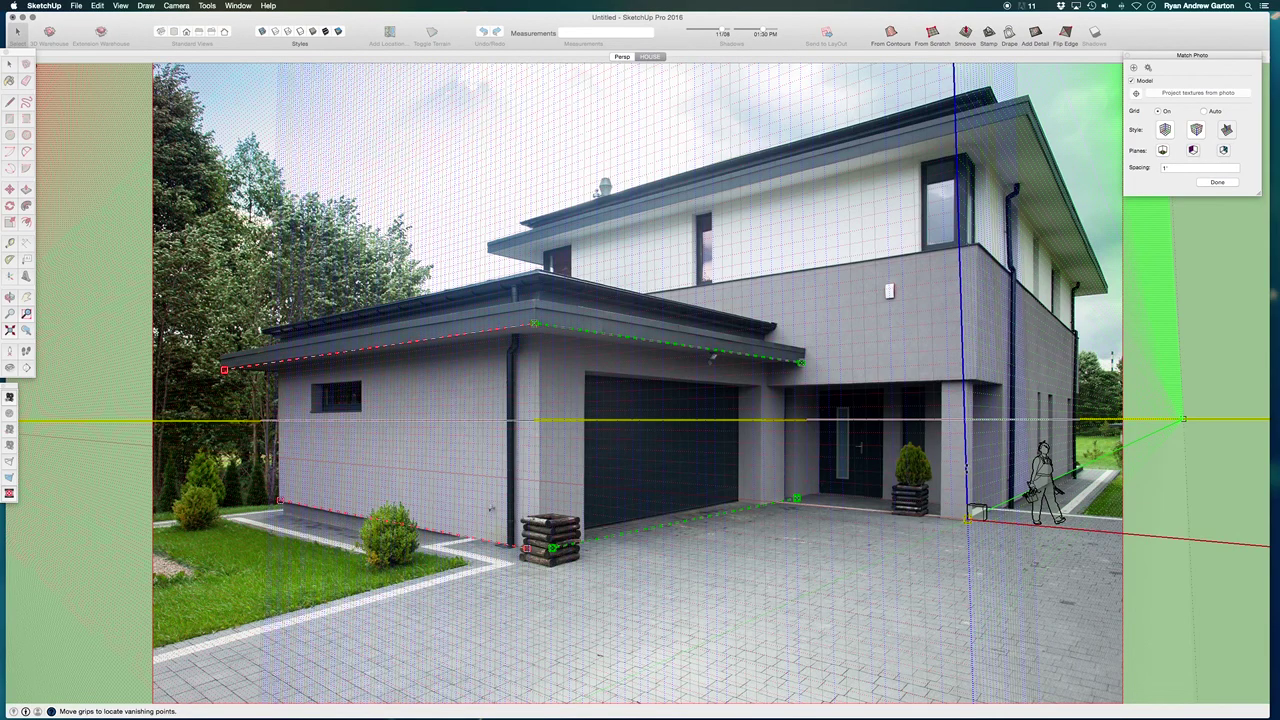
left_click_drag(968, 518, 546, 547)
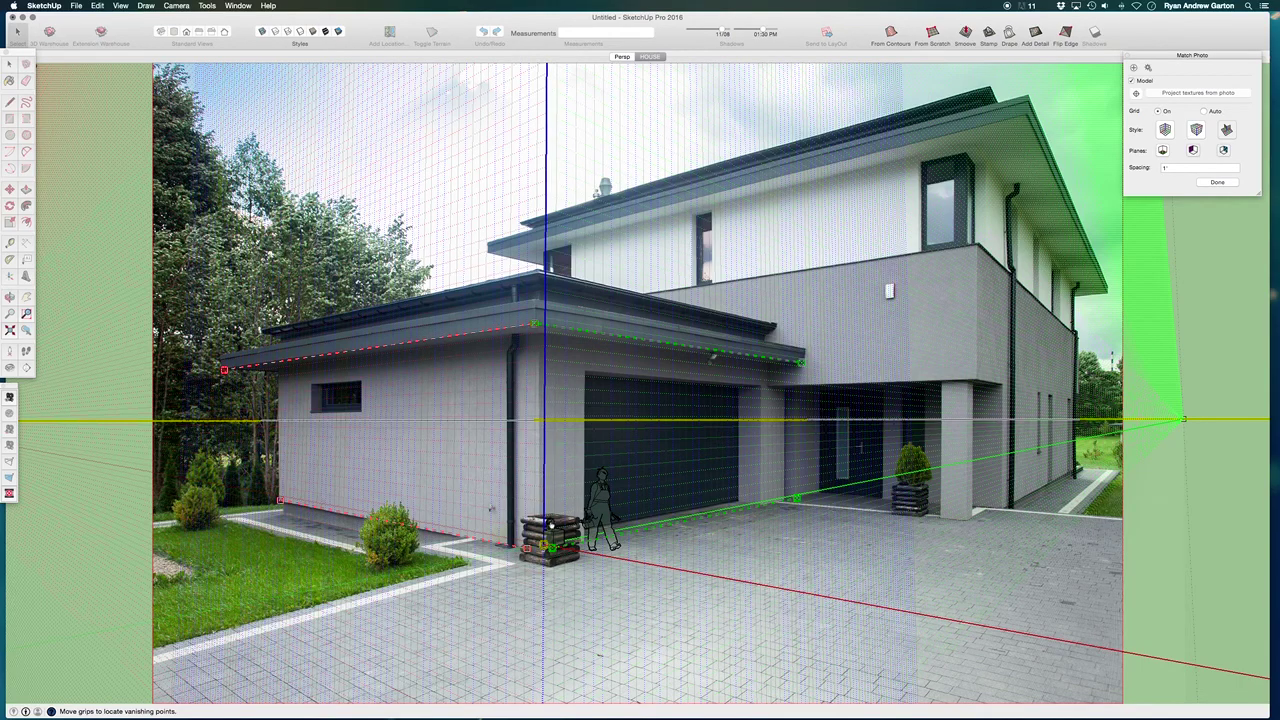
left_click_drag(546, 545, 970, 516)
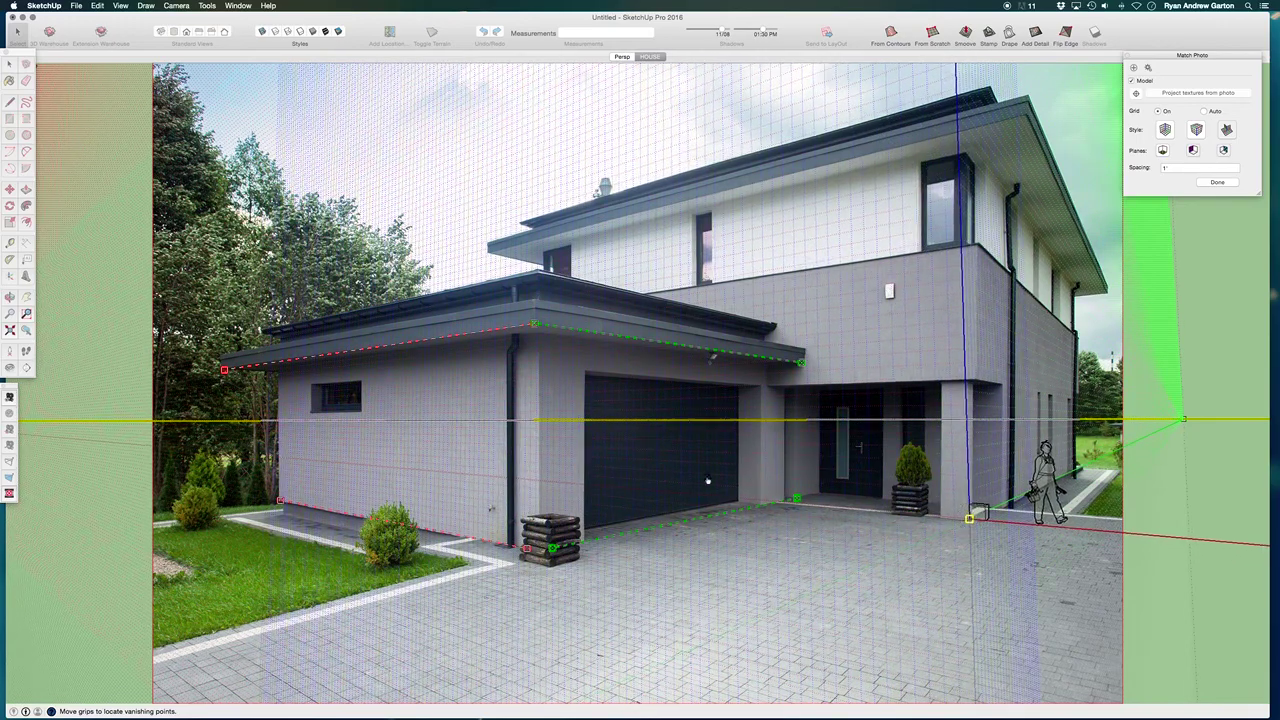
mouse_move(535, 325)
left_mouse_down()
mouse_move(531, 385)
mouse_move(531, 344)
left_mouse_up()
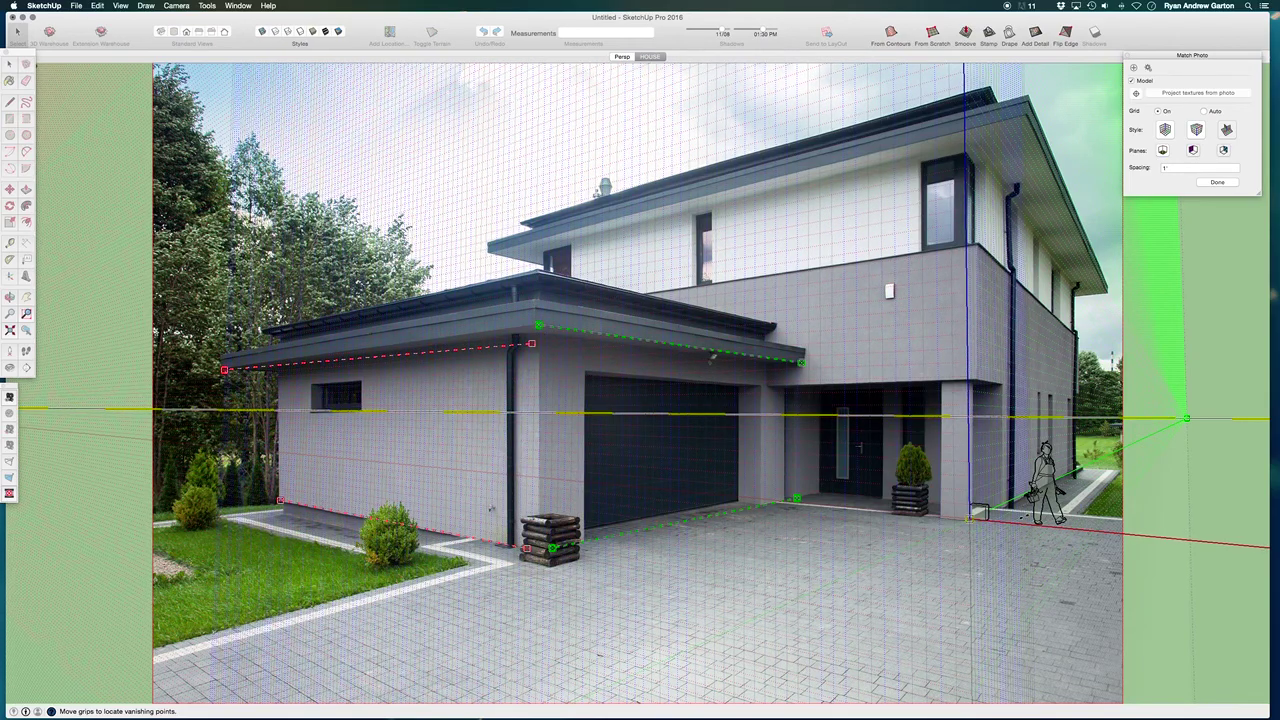
Step: Place the axis origin at the doorway corner and finish the photo match with Done
left_click_drag(978, 513, 785, 497)
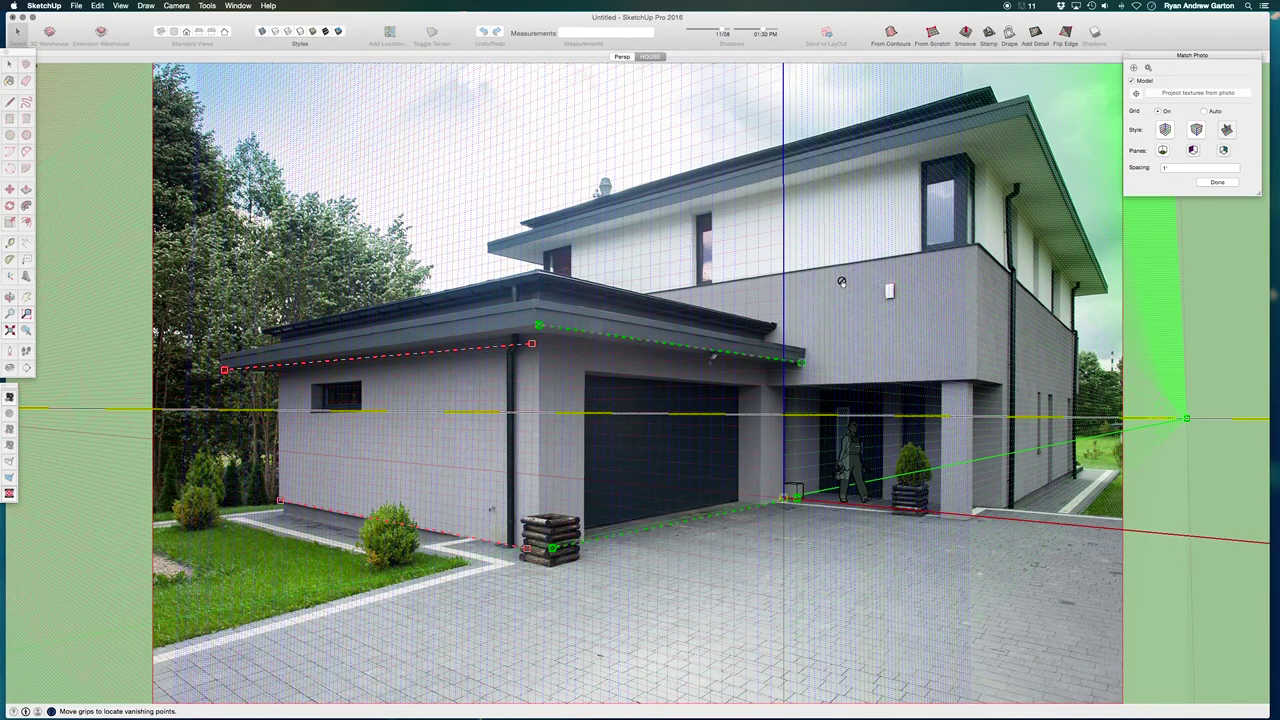
right_click(626, 210)
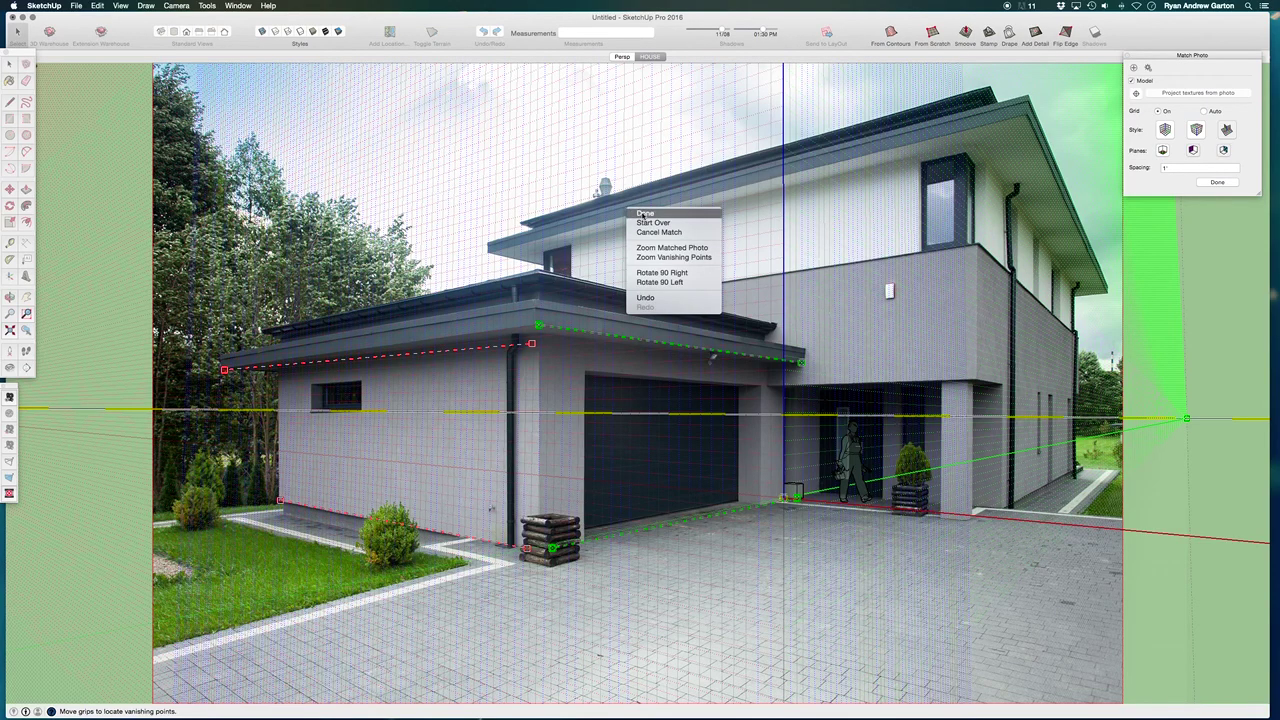
left_click(645, 213)
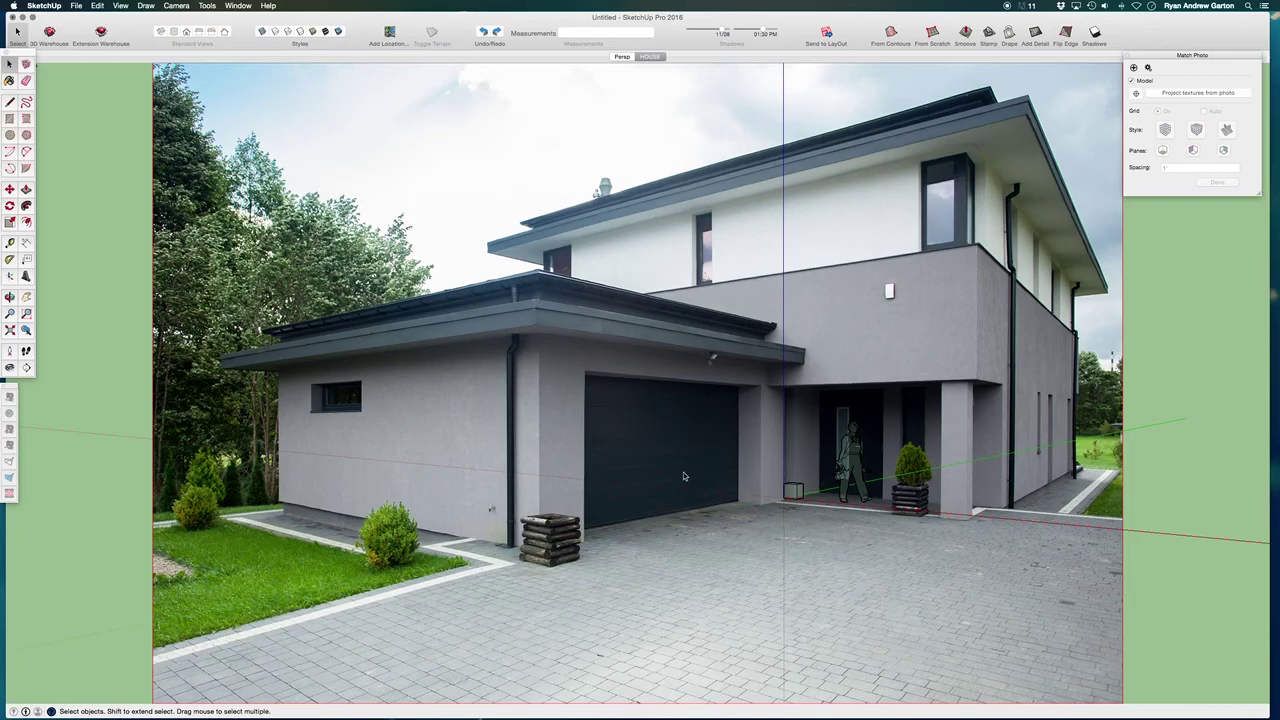
Step: Apply the In Model style, uncheck Foreground Photo in its Modeling settings, and update the style
left_click(242, 6)
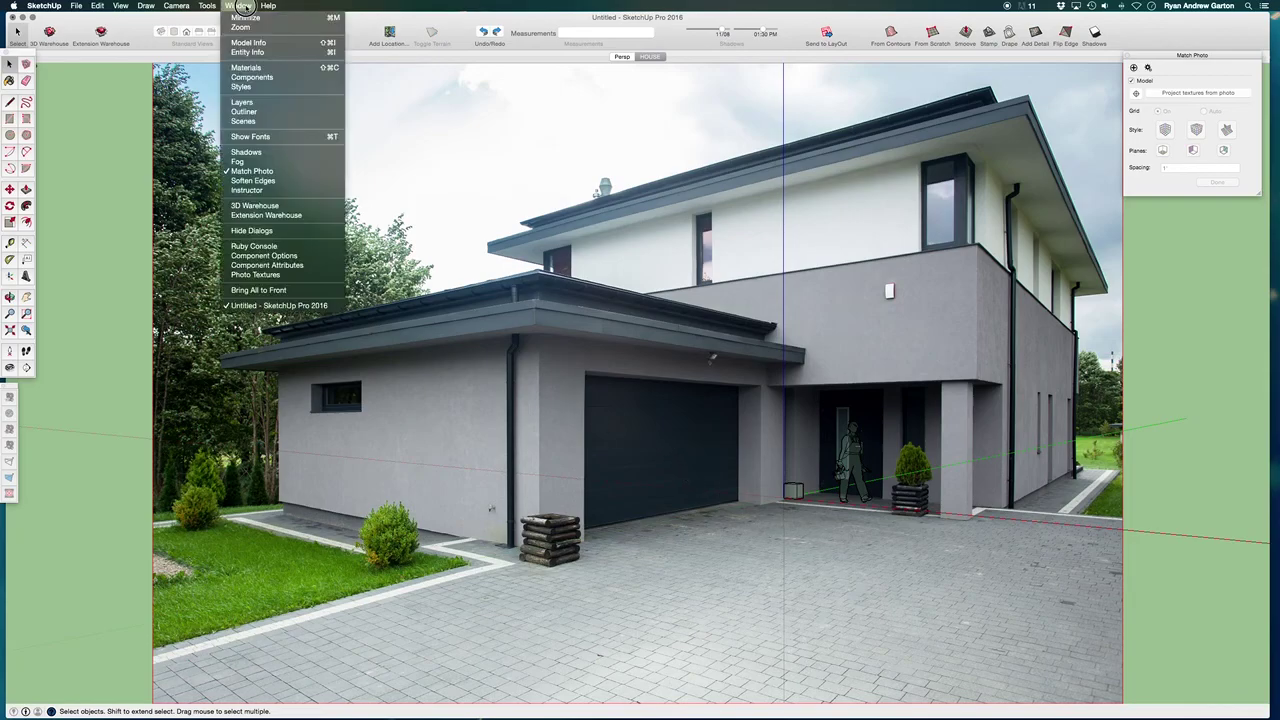
left_click(242, 87)
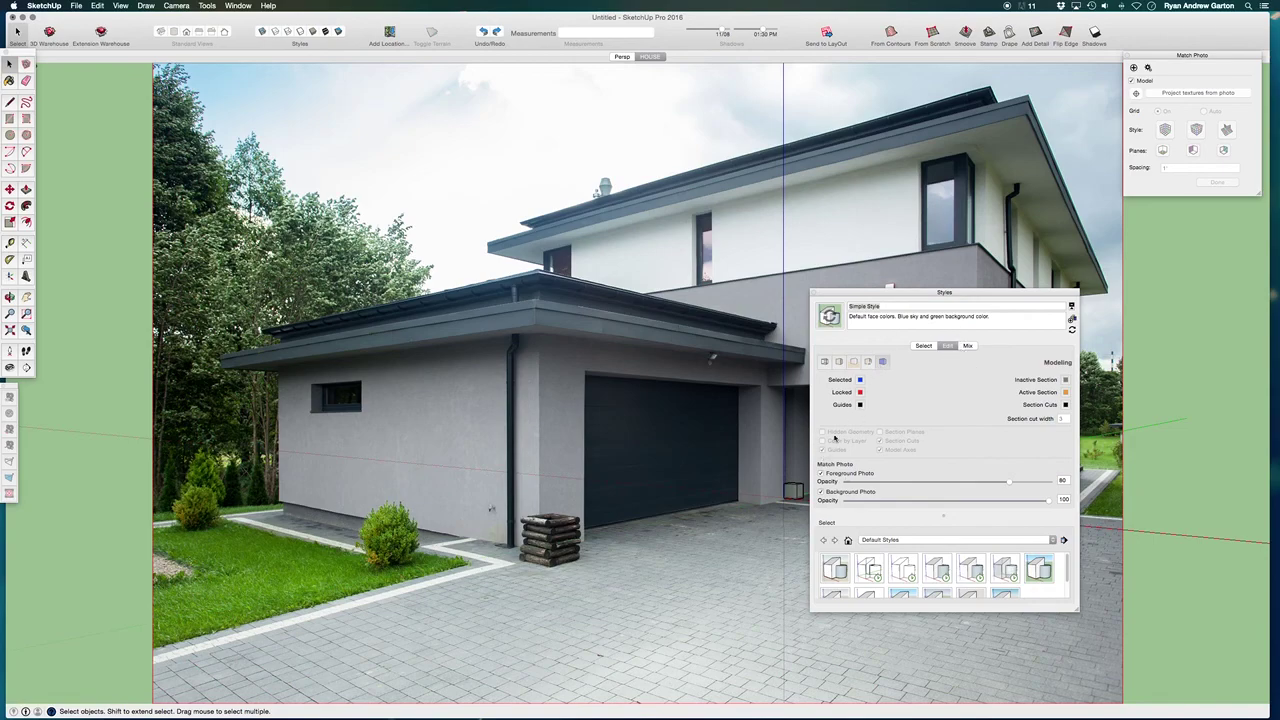
left_click(924, 346)
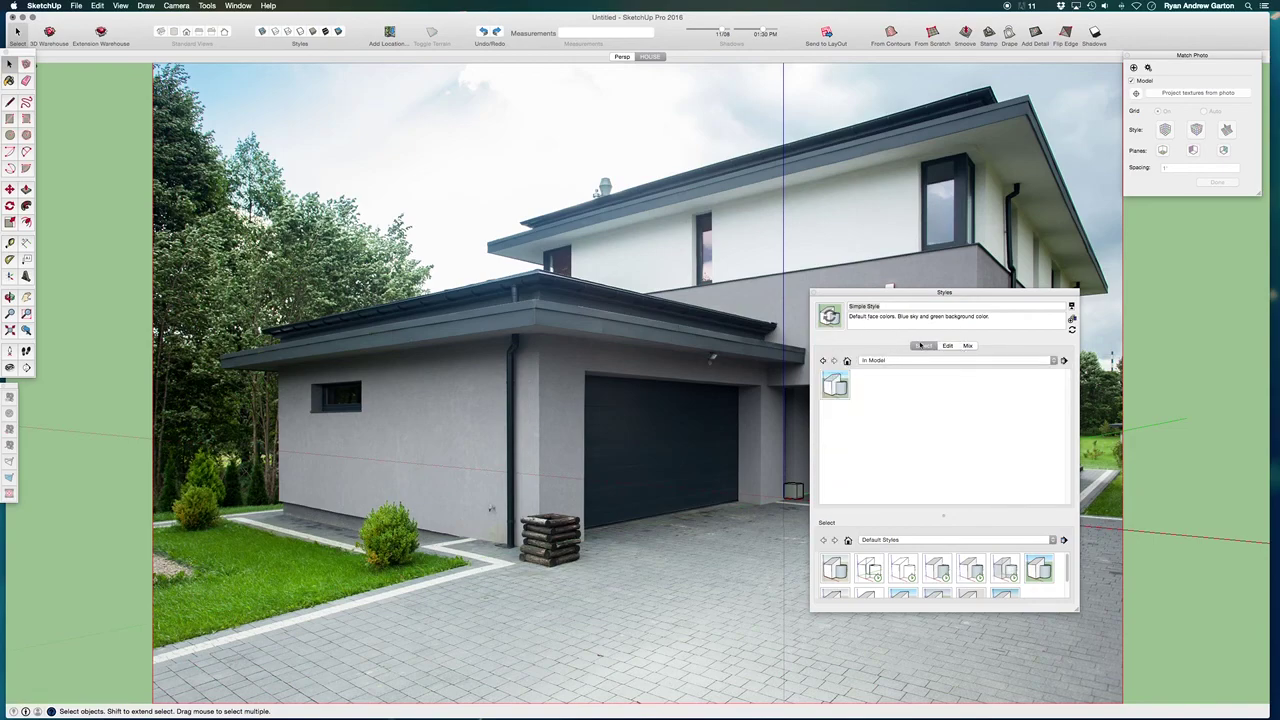
left_click(836, 385)
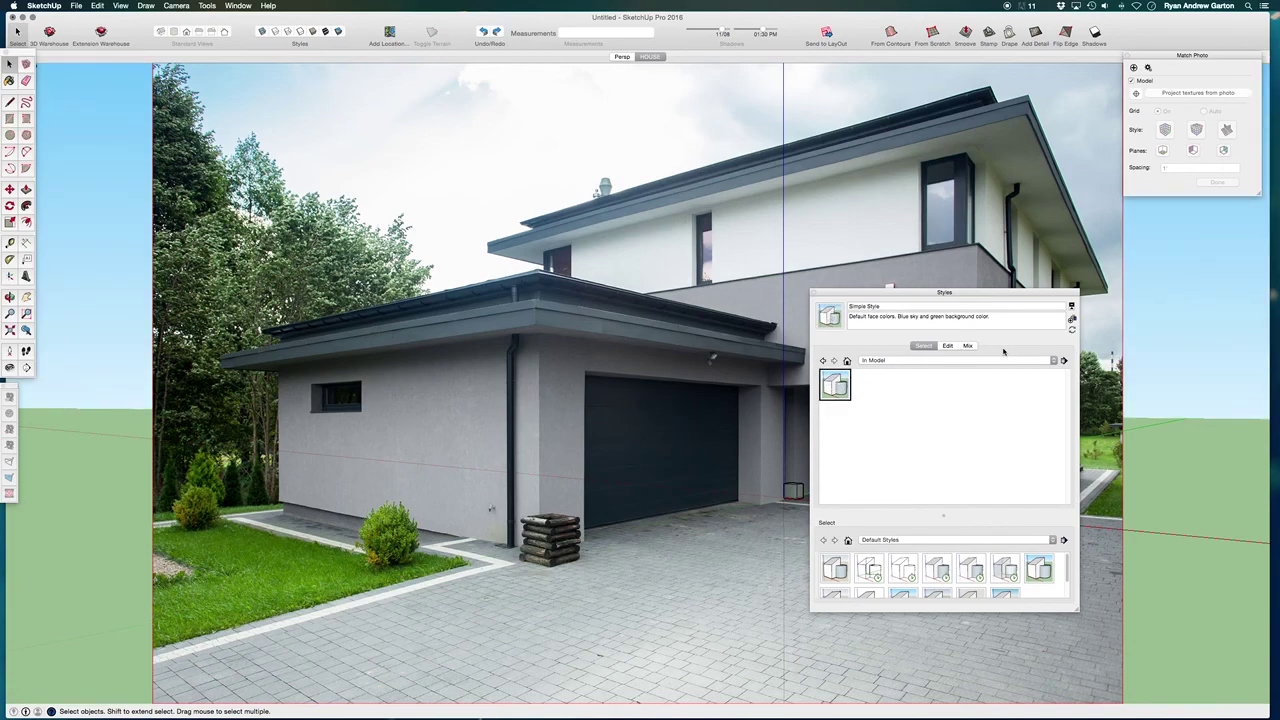
left_click(950, 346)
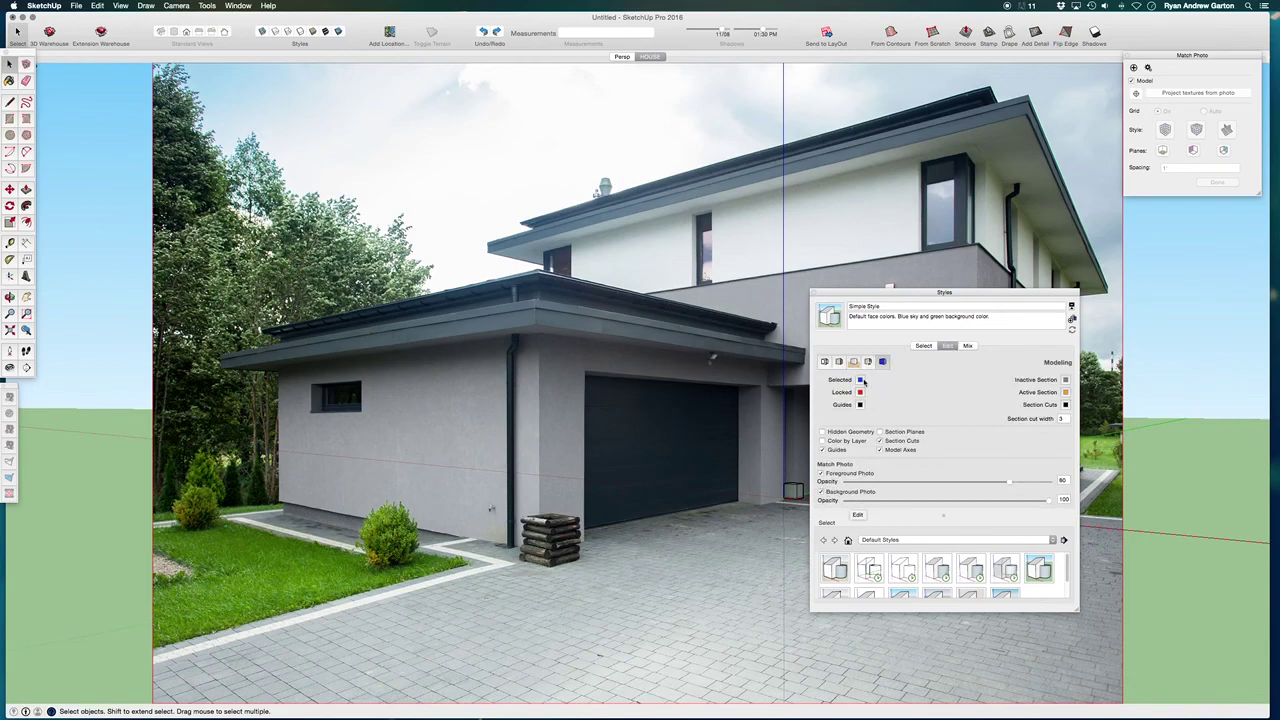
left_click_drag(906, 297, 1023, 267)
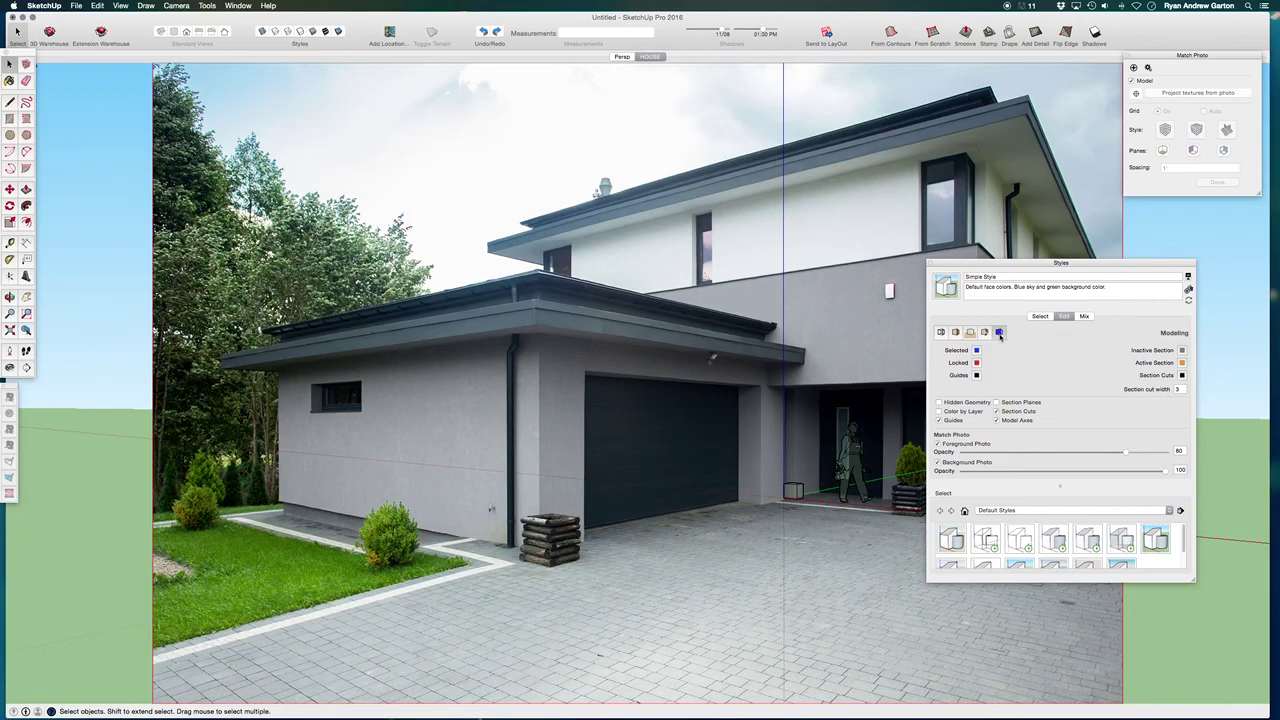
left_click(938, 444)
left_click(944, 288)
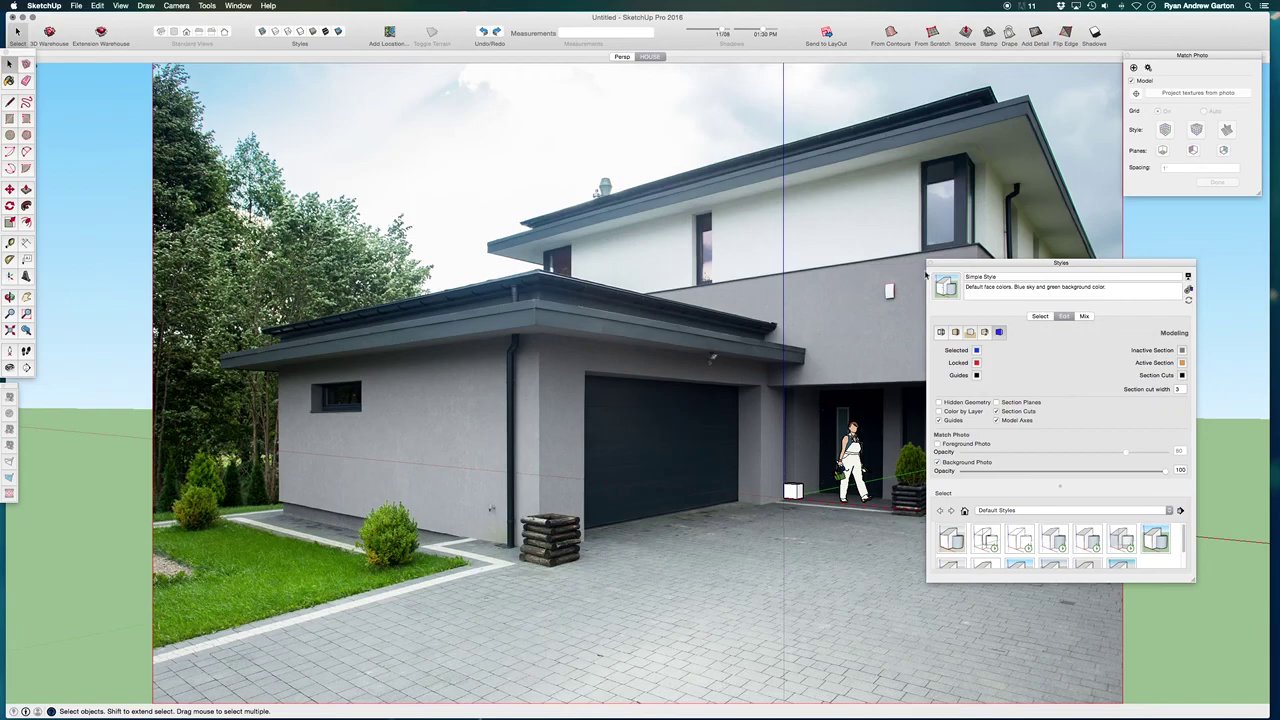
Step: Switch from the Persp scene back to the HOUSE scene and close the Styles window
left_click(624, 57)
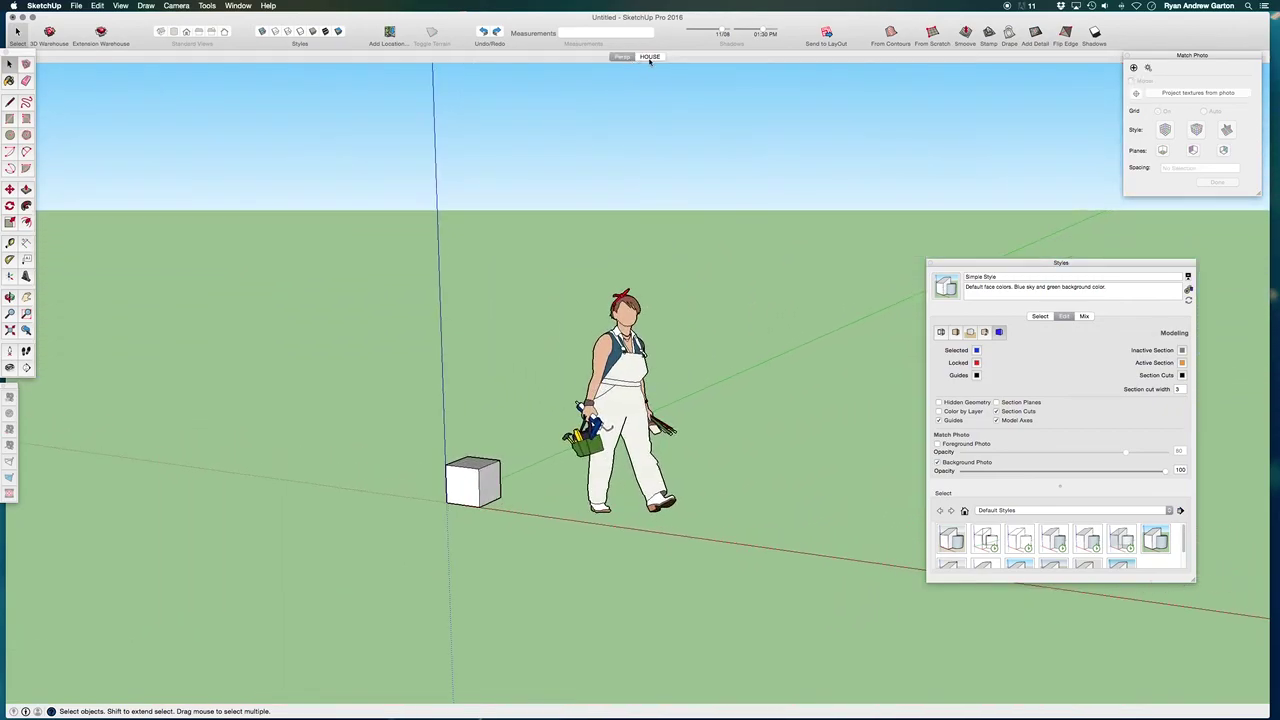
left_click(650, 57)
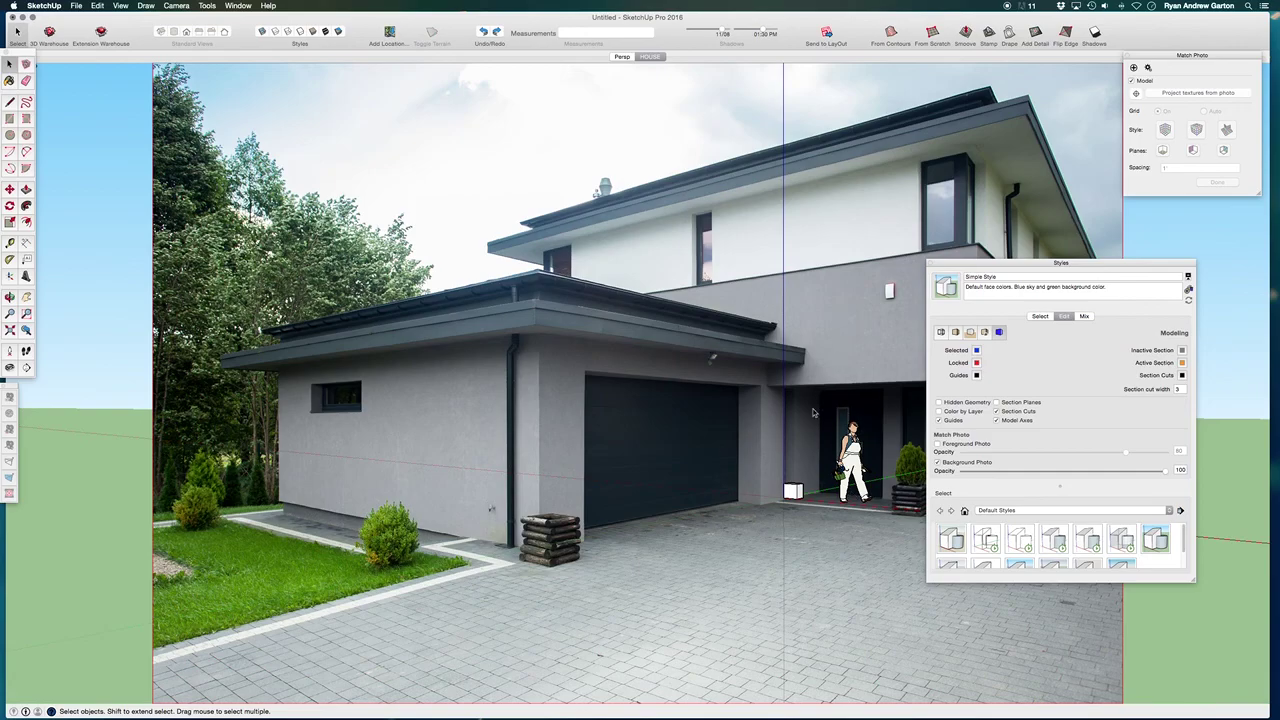
left_click(933, 264)
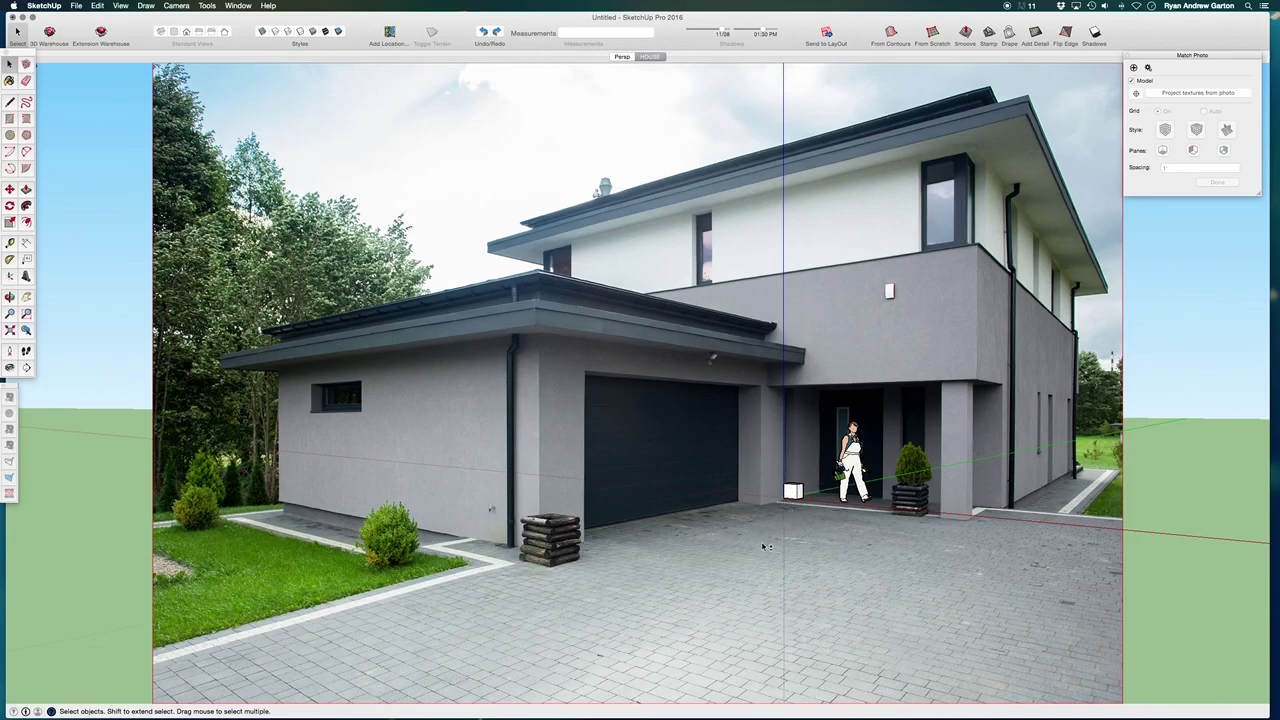
key("r")
left_click(766, 506)
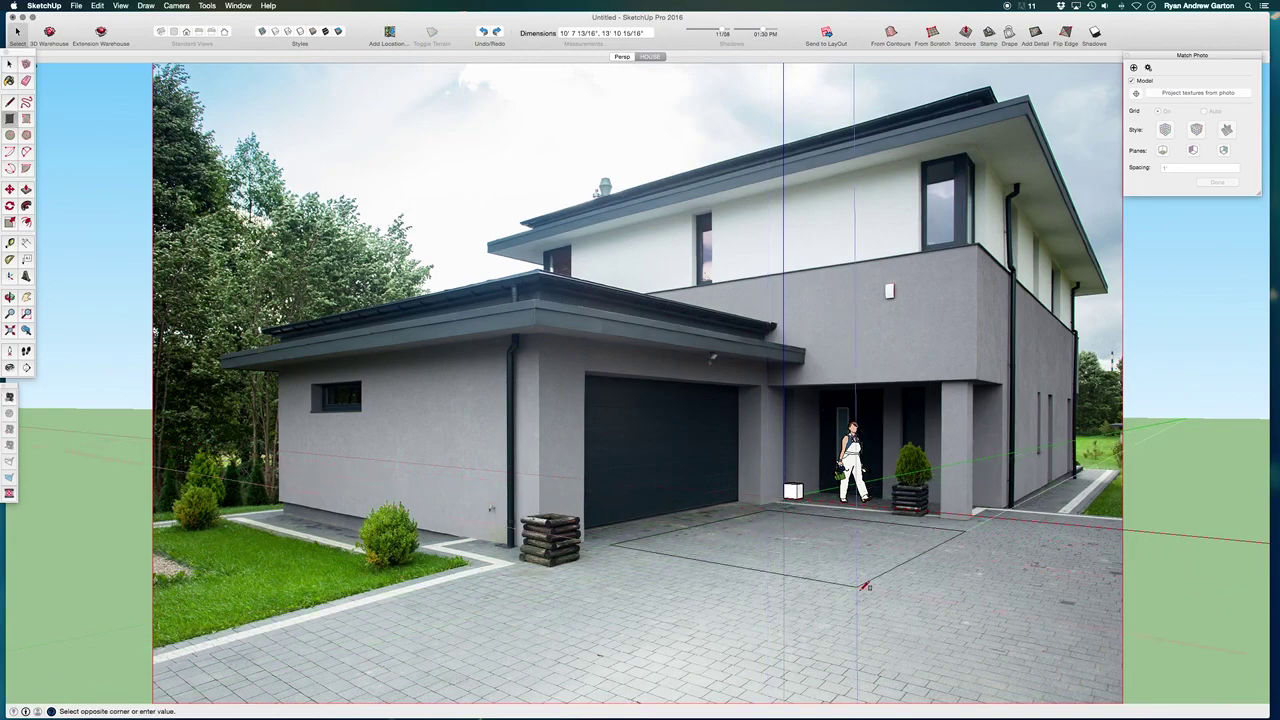
left_click(885, 688)
key("space")
left_click(829, 625)
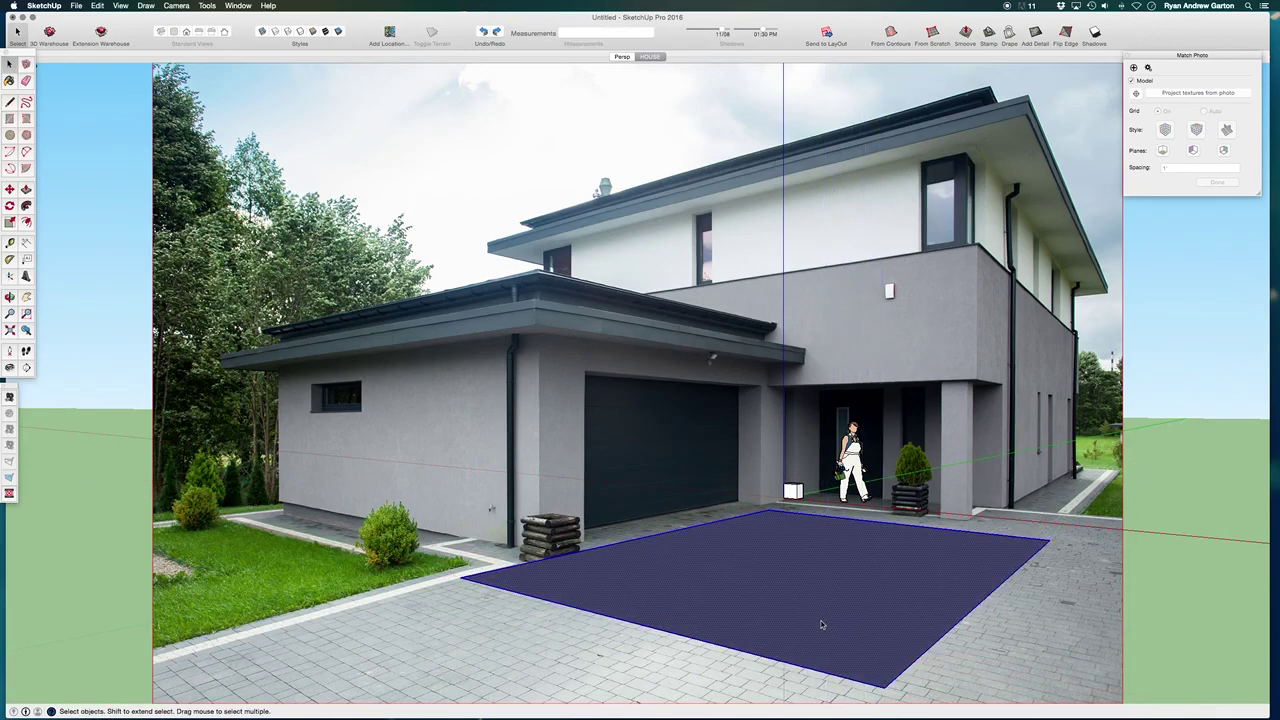
double_click(821, 625)
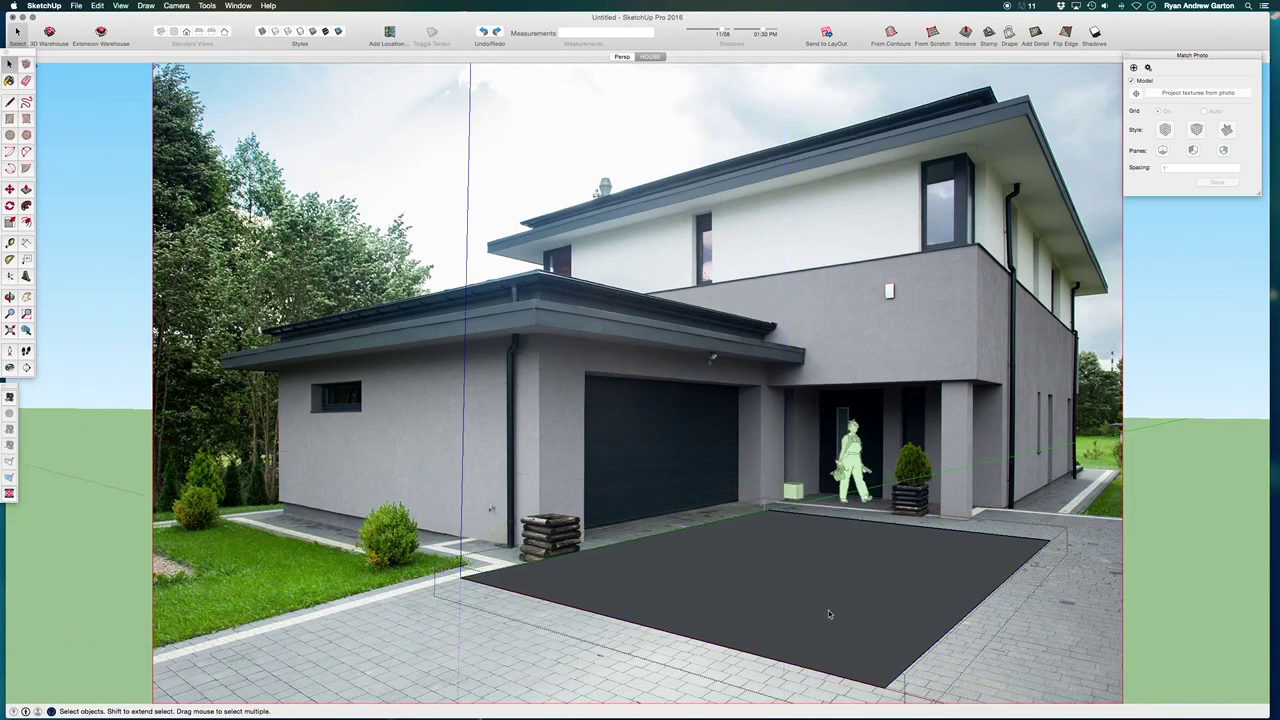
key("p")
left_click_drag(834, 606, 512, 517)
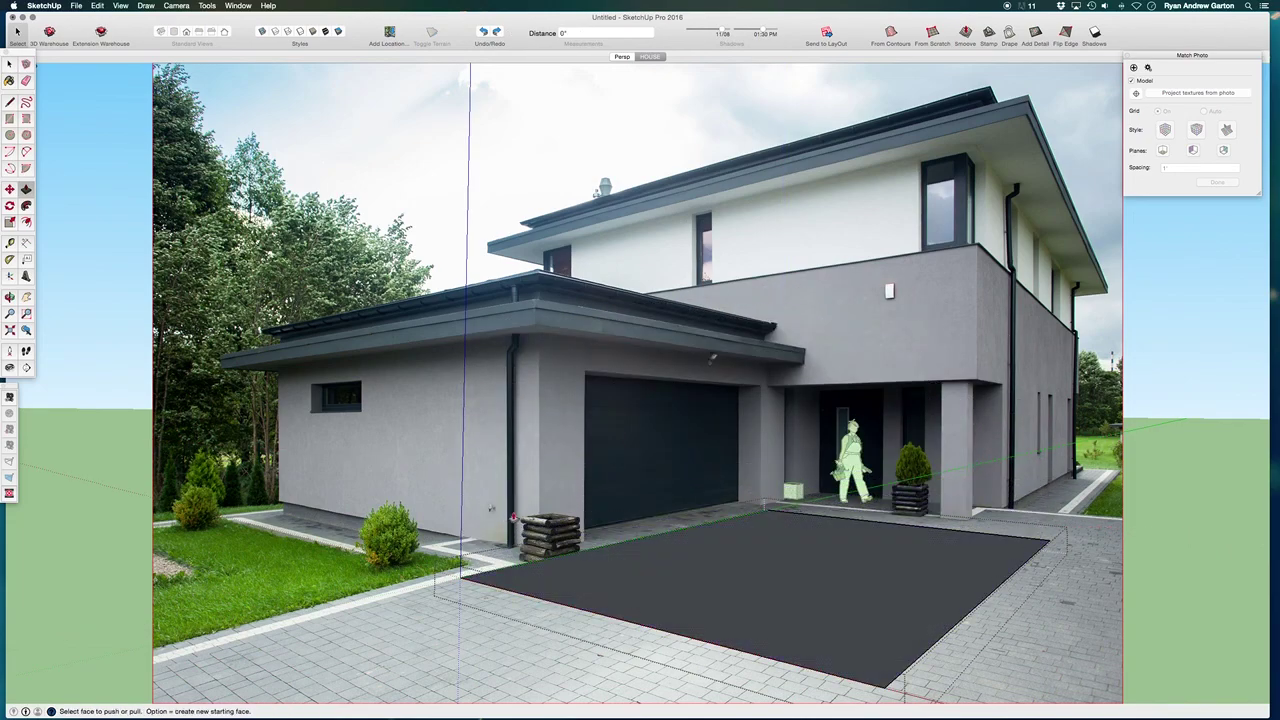
key("r")
left_click(489, 508)
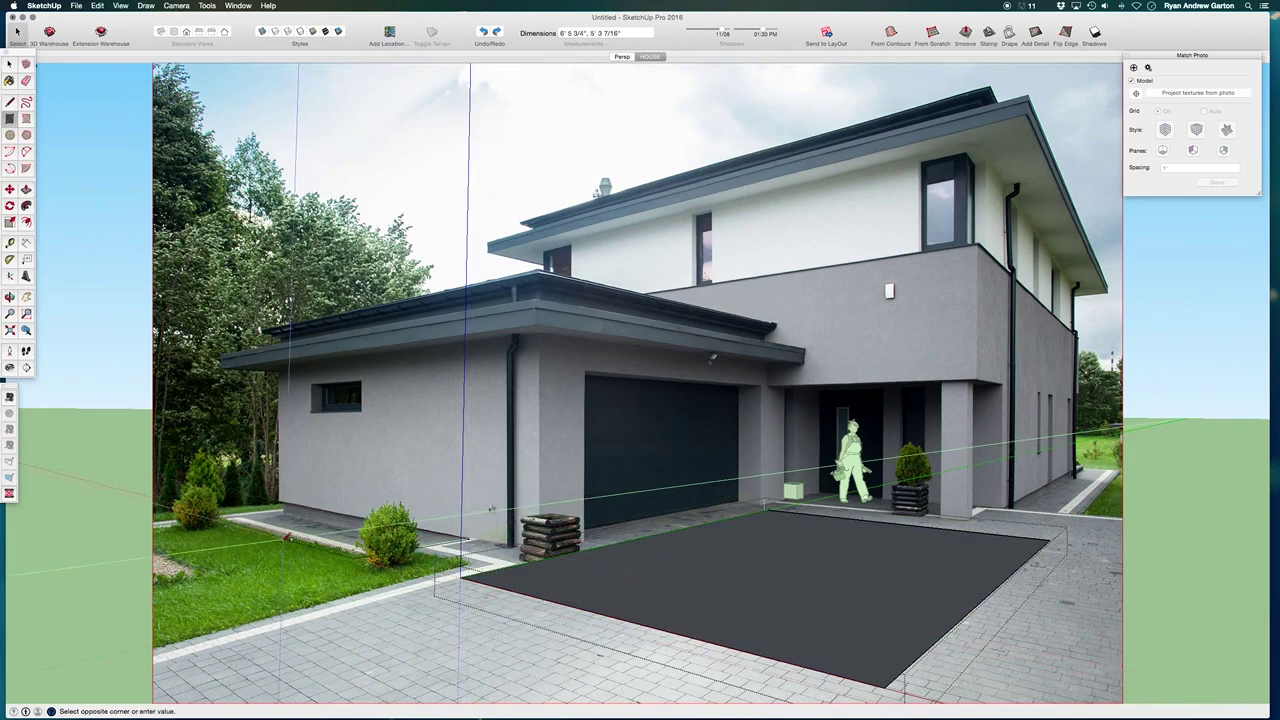
left_click(279, 528)
key("space")
left_click(335, 528)
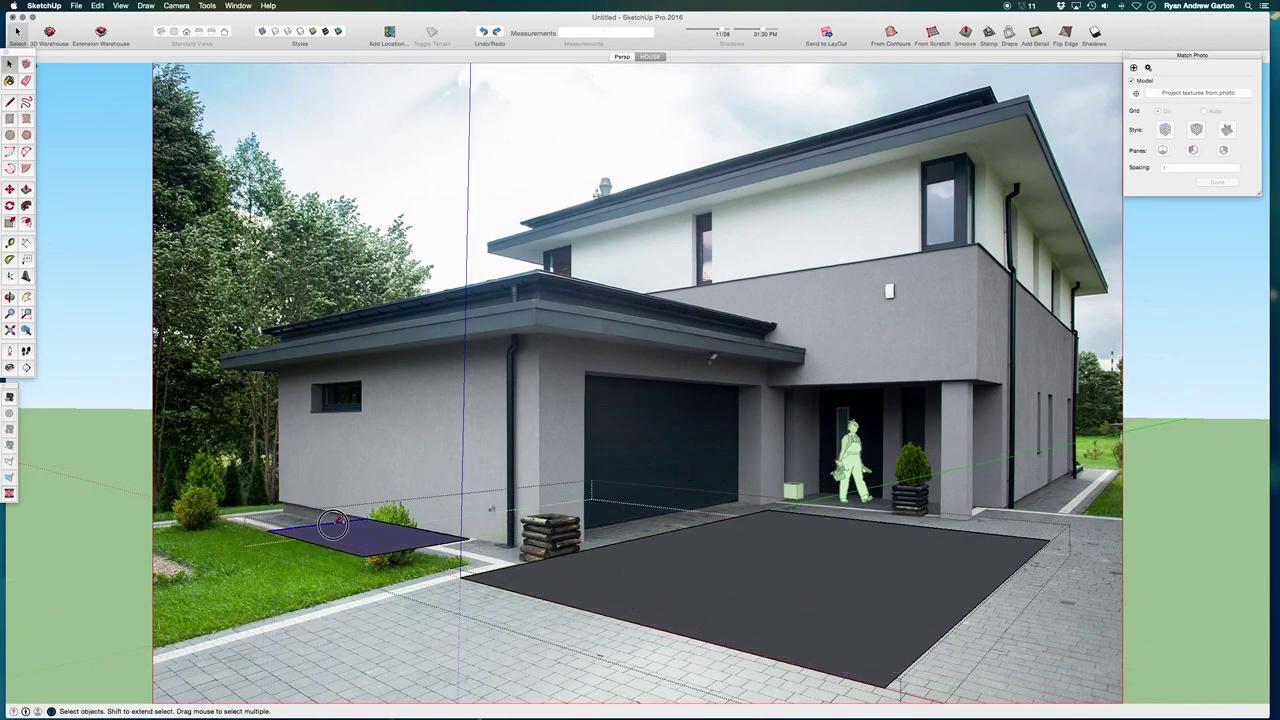
key("p")
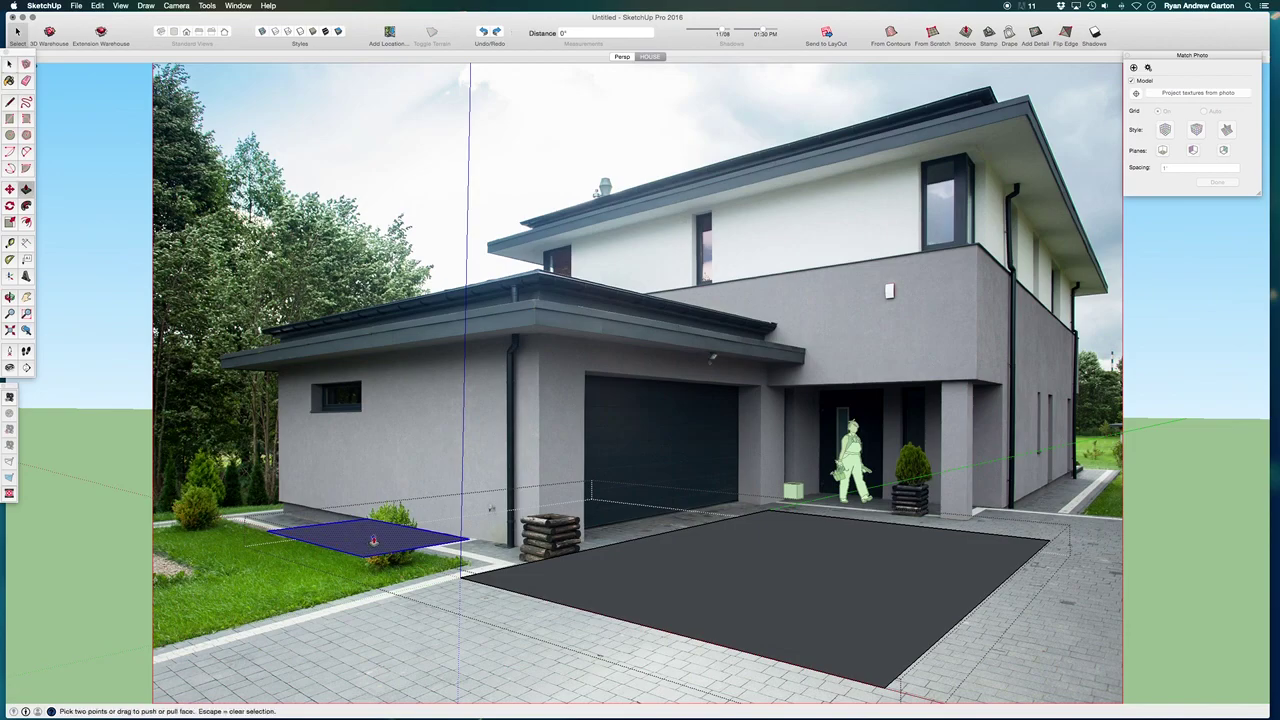
left_click_drag(352, 543, 414, 493)
scroll(422, 594, "down", 2)
key("space")
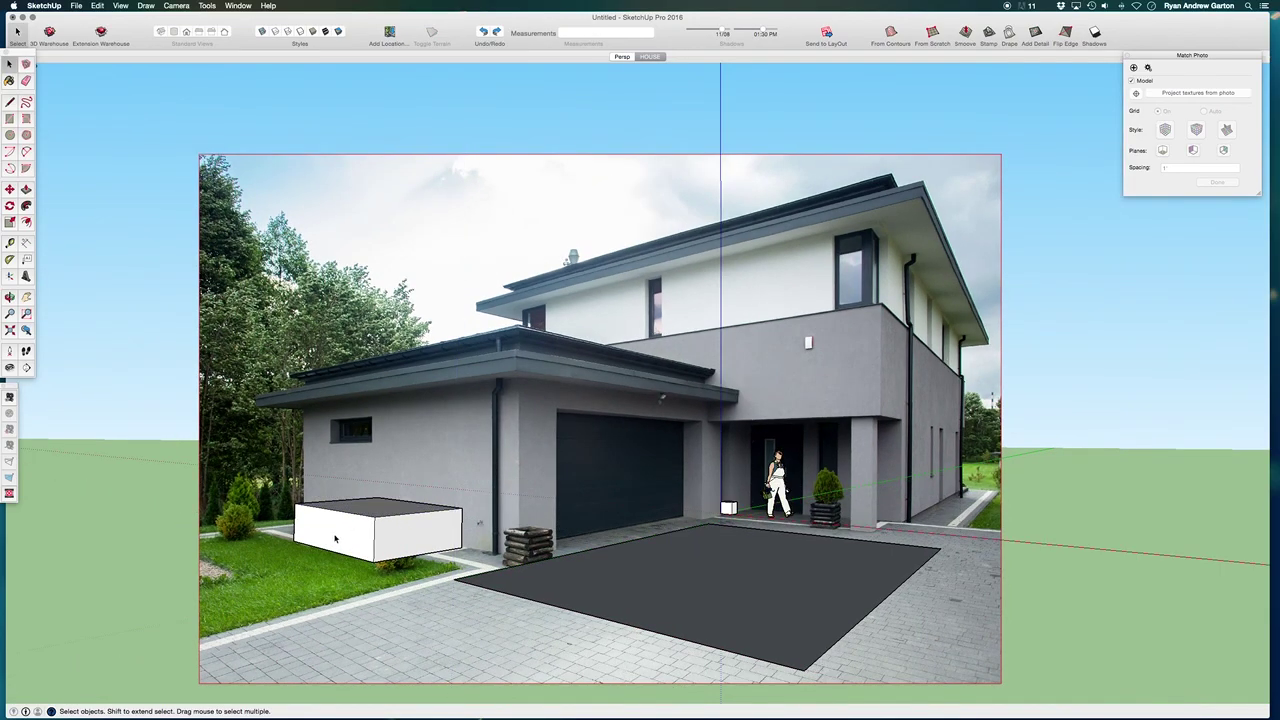
left_click(662, 615)
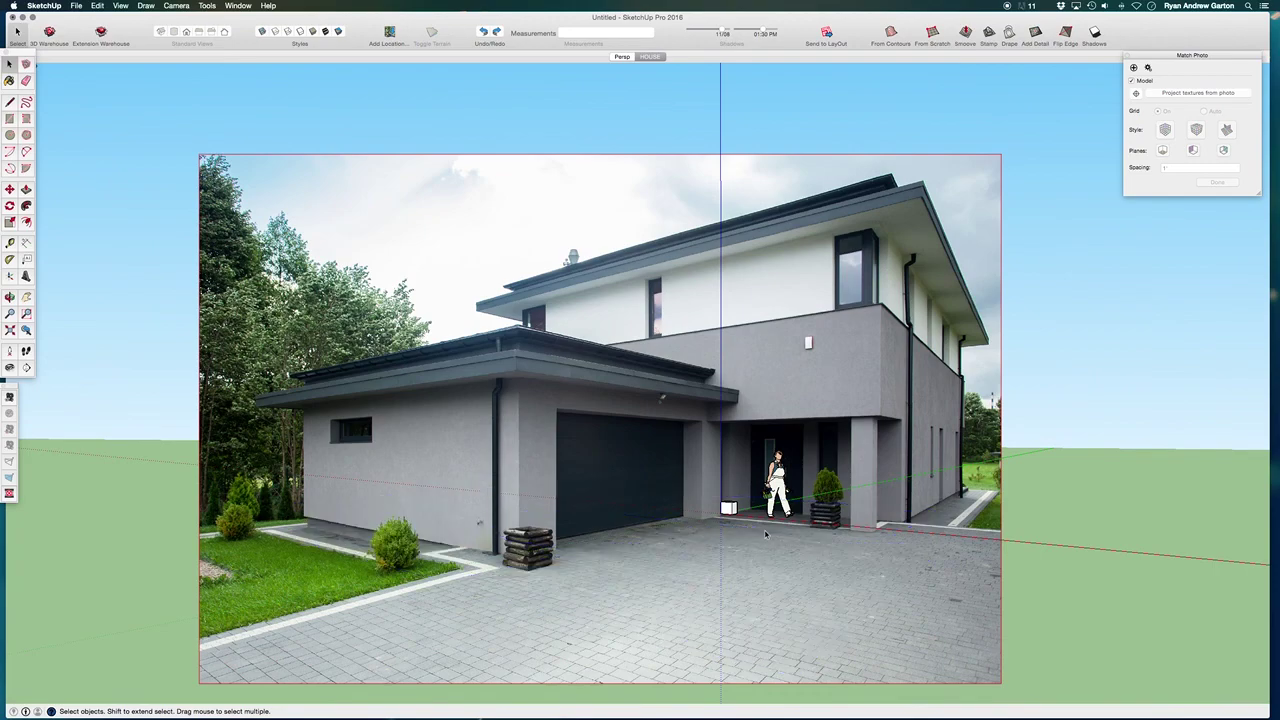
key("h")
scroll(712, 530, "up", 2)
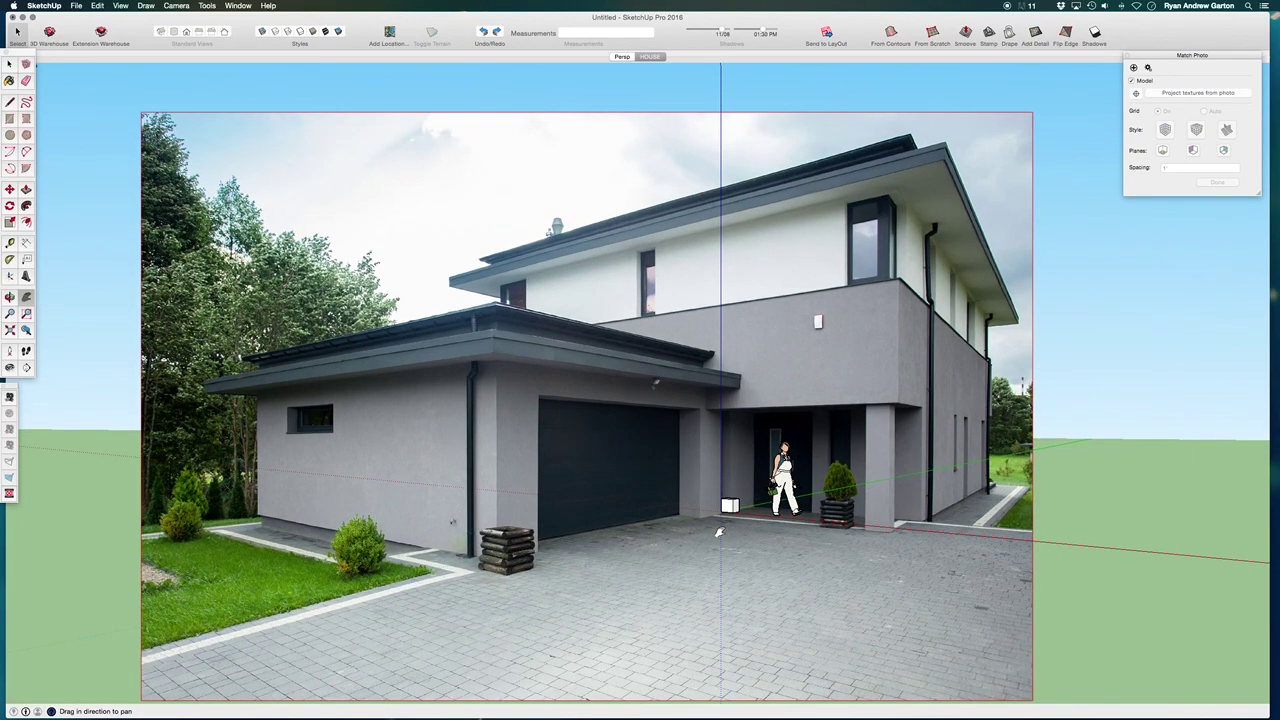
Step: Open Save As and browse to the 04_Model 4 course folder
left_click_drag(716, 530, 716, 519)
left_click(76, 5)
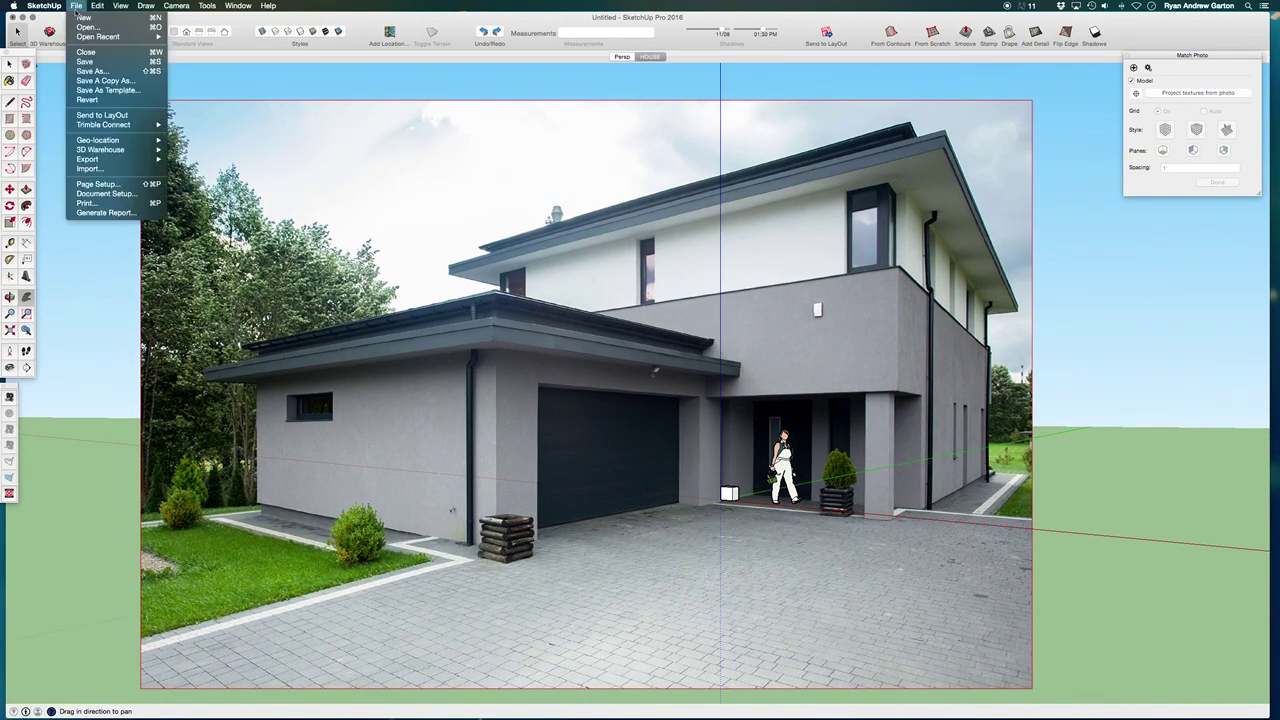
left_click(101, 72)
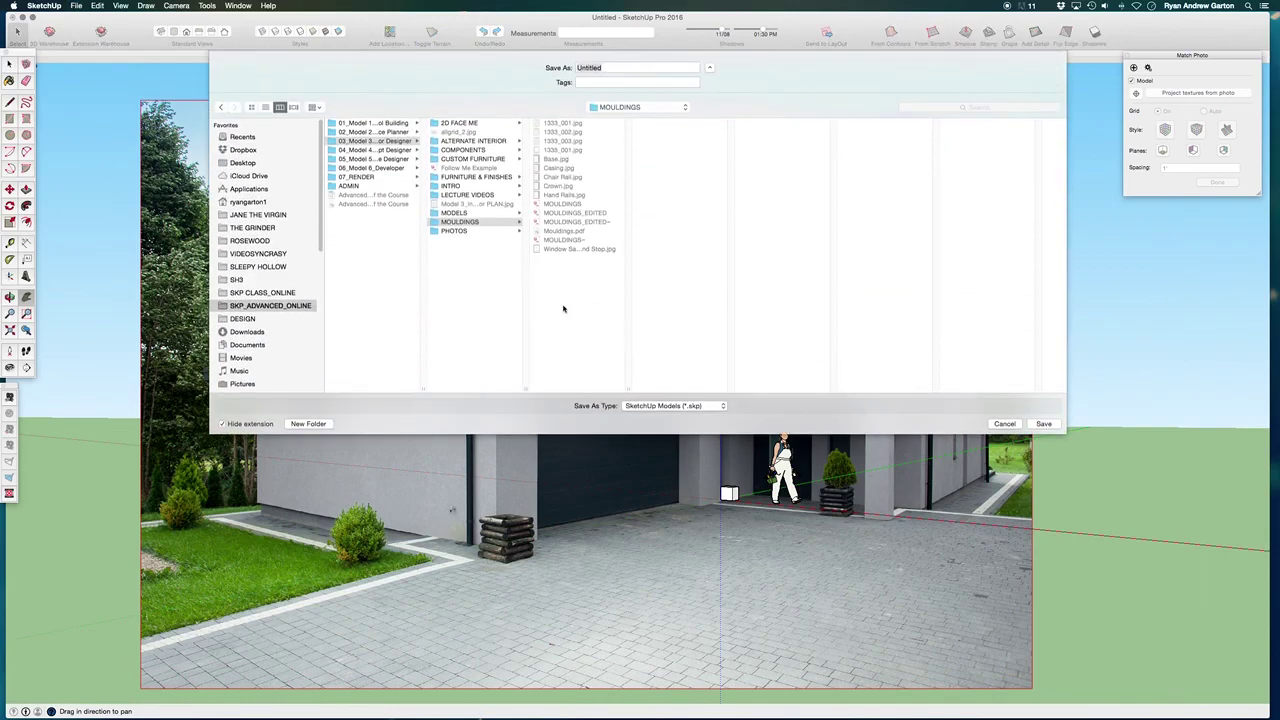
left_click(400, 149)
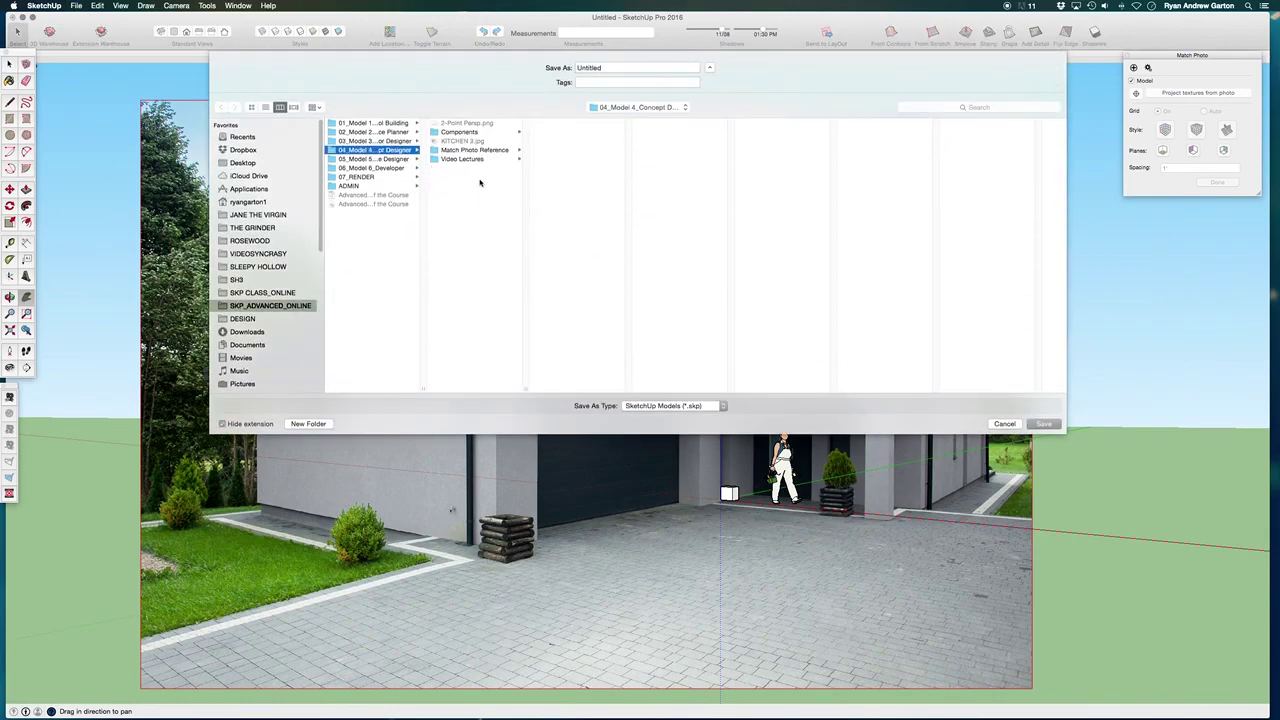
Step: Name the file 'Match Photo_Exterior Residence' and save it there
double_click(603, 67)
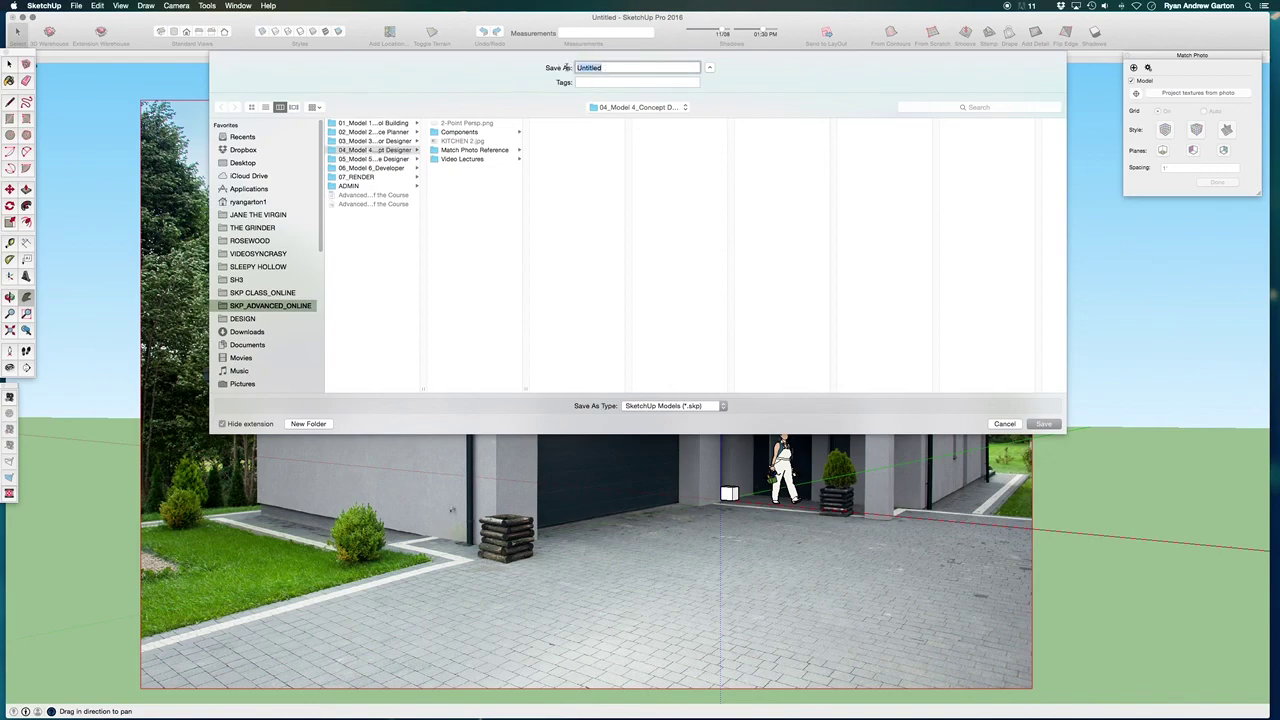
type("Matych Photo")
key("BackSpace")
key("BackSpace")
type("to")
left_click(591, 67)
key("BackSpace")
type("_Exterior Residence")
left_click(458, 311)
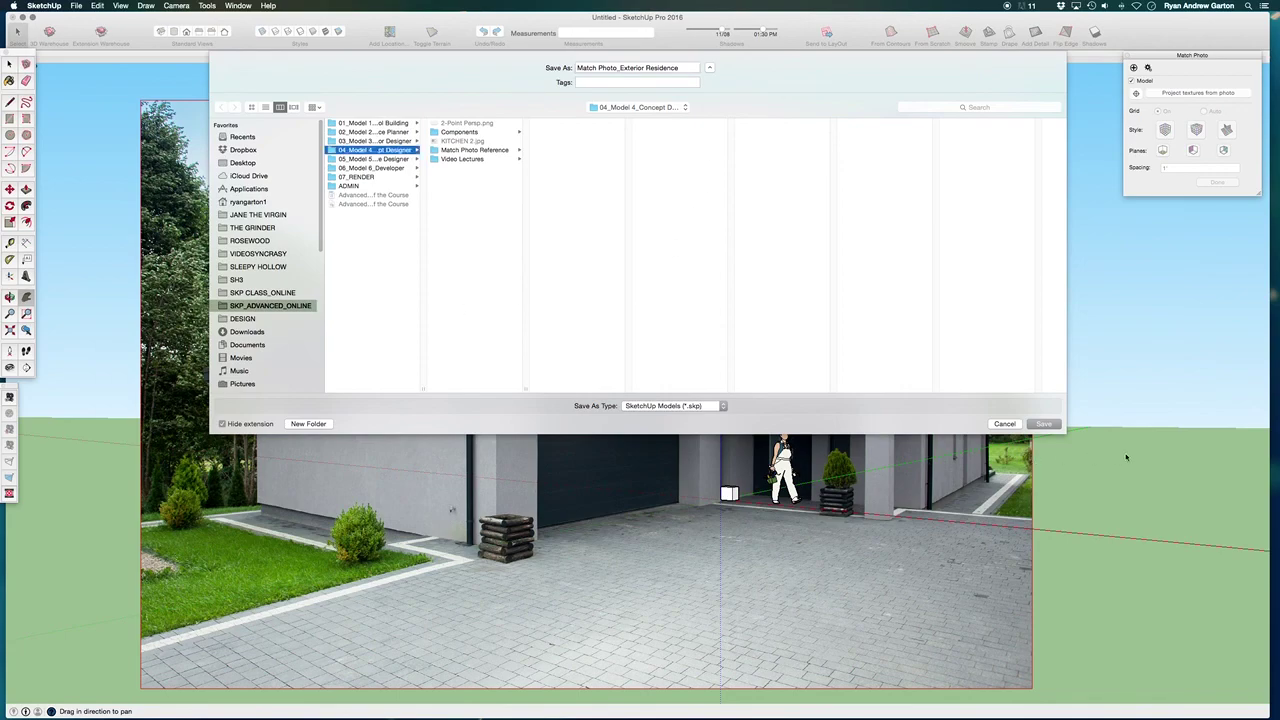
left_click(1058, 425)
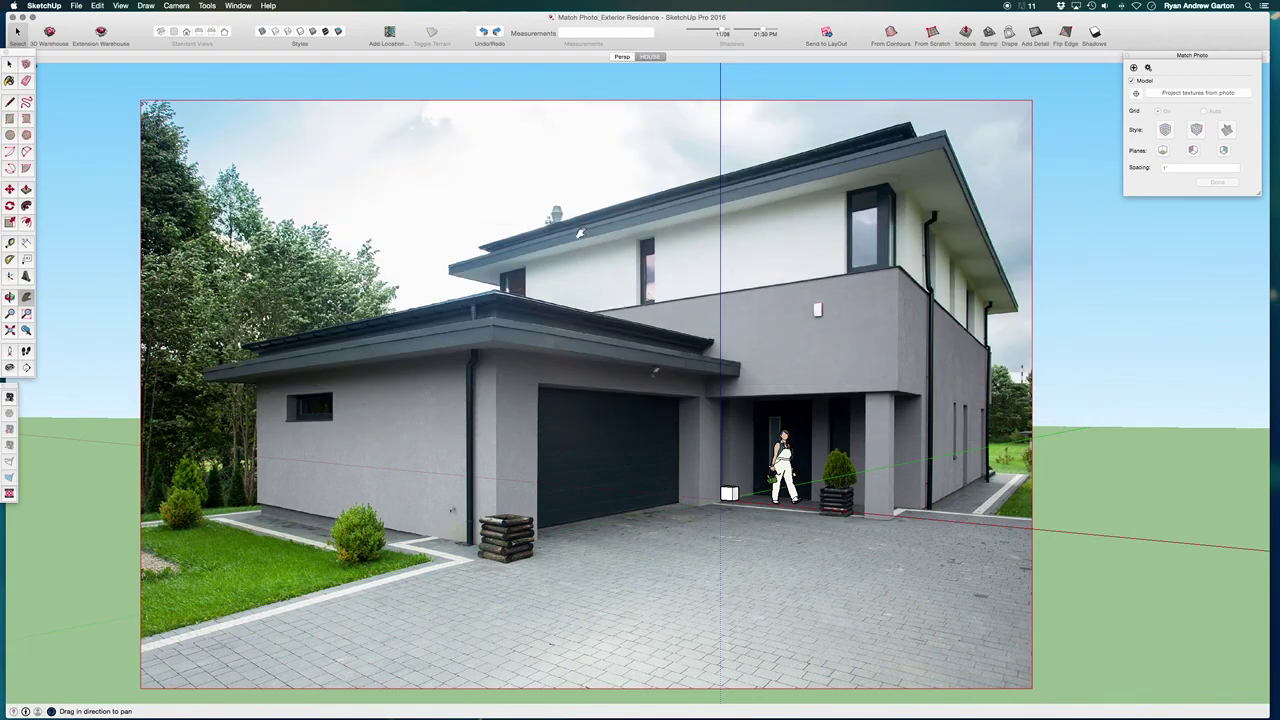